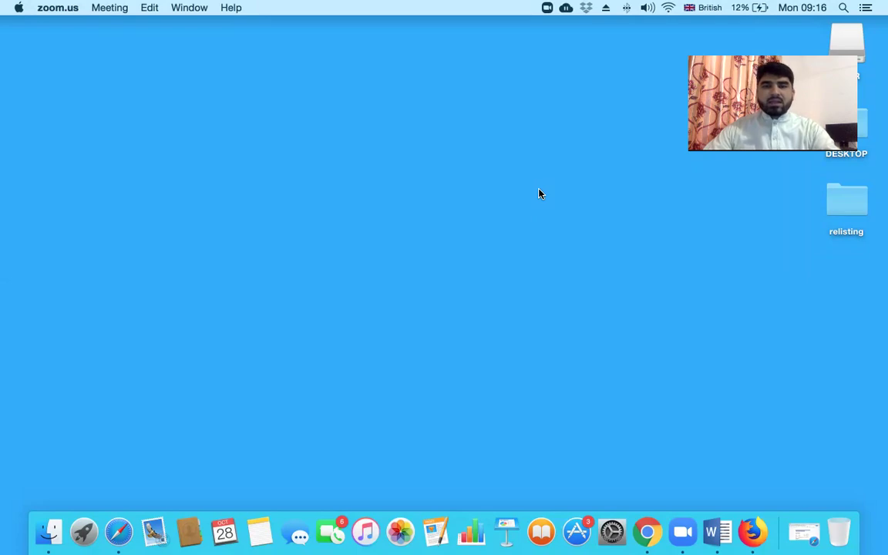
- Look through the product images in the relisting folder on the desktop and close them
{"action": "double_click", "coordinate": [844, 199]}
{"action": "left_click_drag", "start_coordinate": [377, 96], "coordinate": [569, 229]}
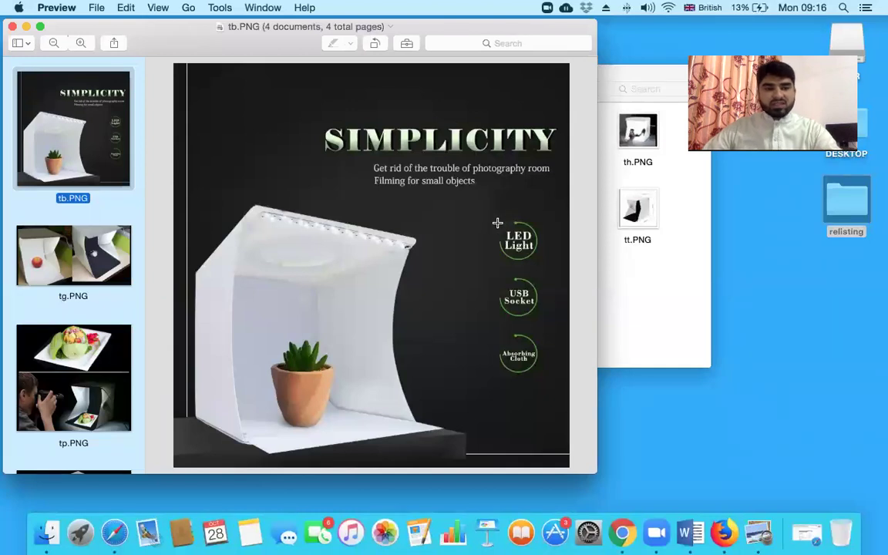
{"action": "left_click", "coordinate": [12, 27]}
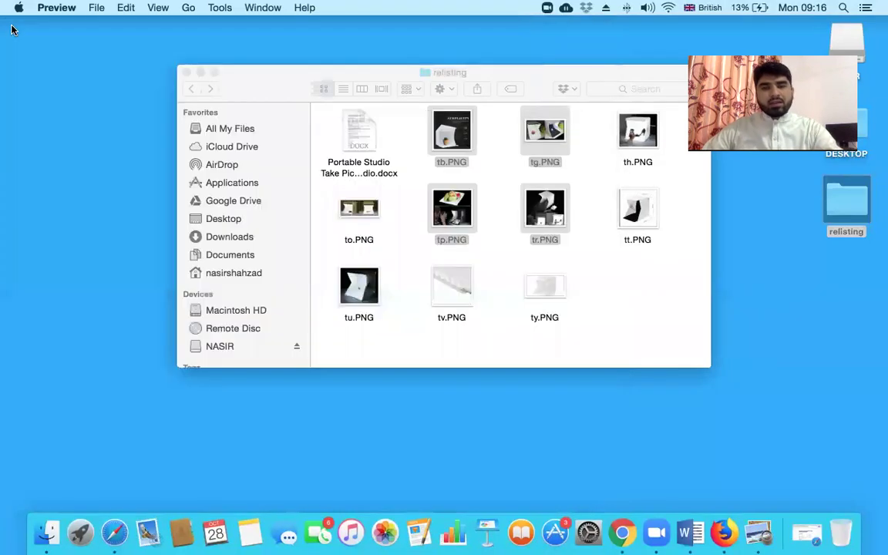
{"action": "left_click", "coordinate": [186, 73]}
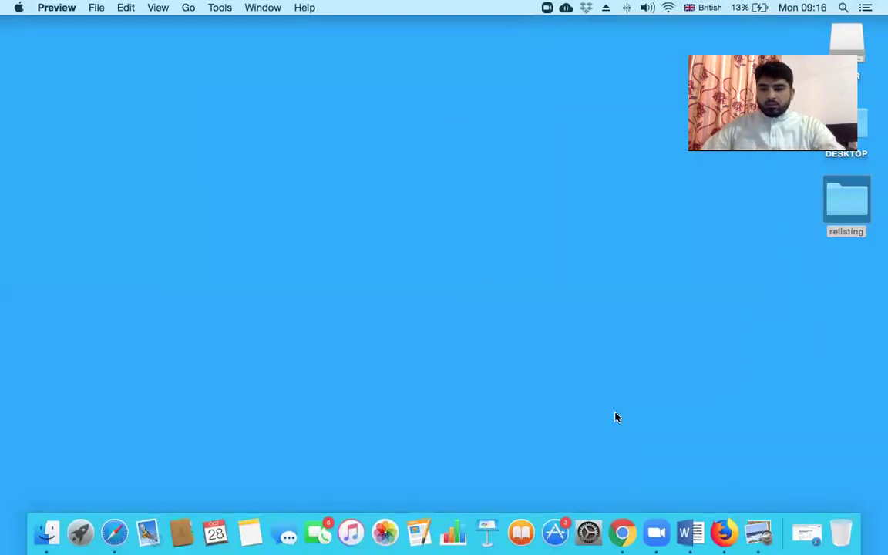
- Switch to Firefox, open eBay's Seller Hub and go to the page for creating a listing
{"action": "left_click", "coordinate": [724, 531]}
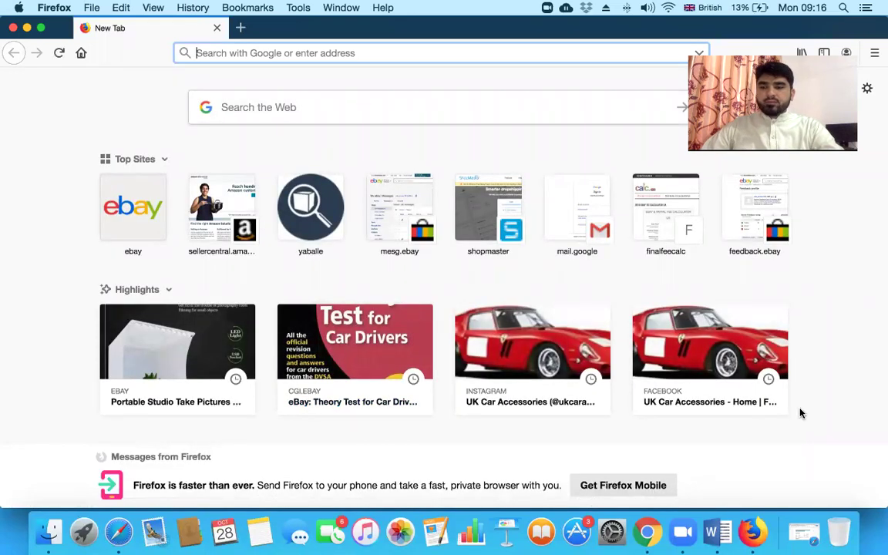
{"action": "left_click", "coordinate": [147, 213]}
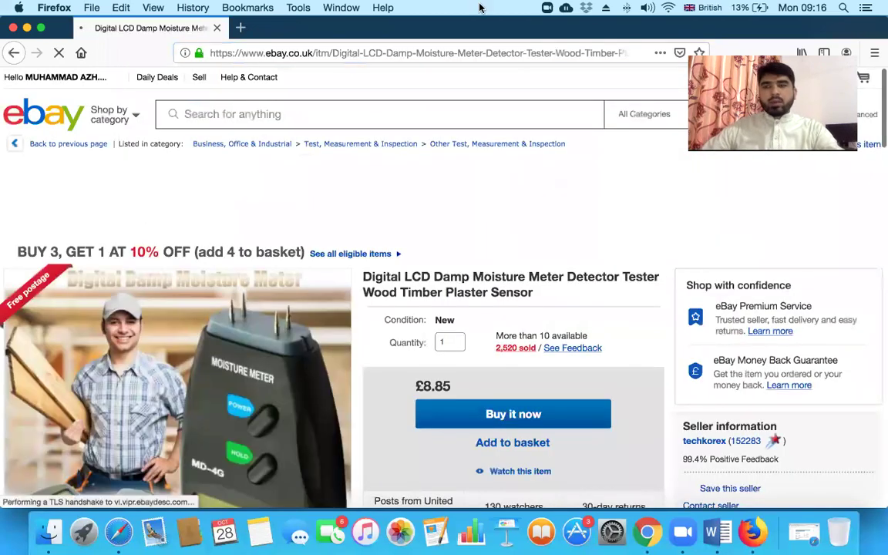
{"action": "mouse_move", "coordinate": [765, 197]}
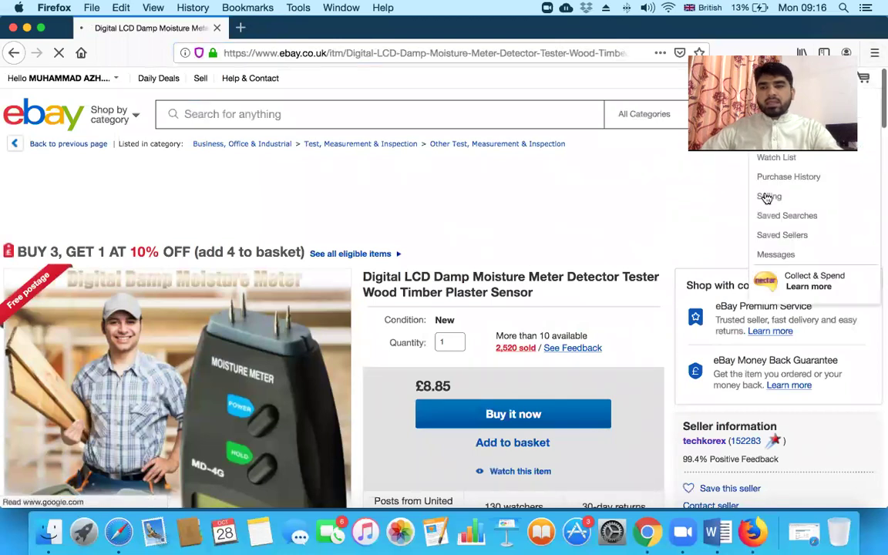
{"action": "left_click", "coordinate": [767, 198]}
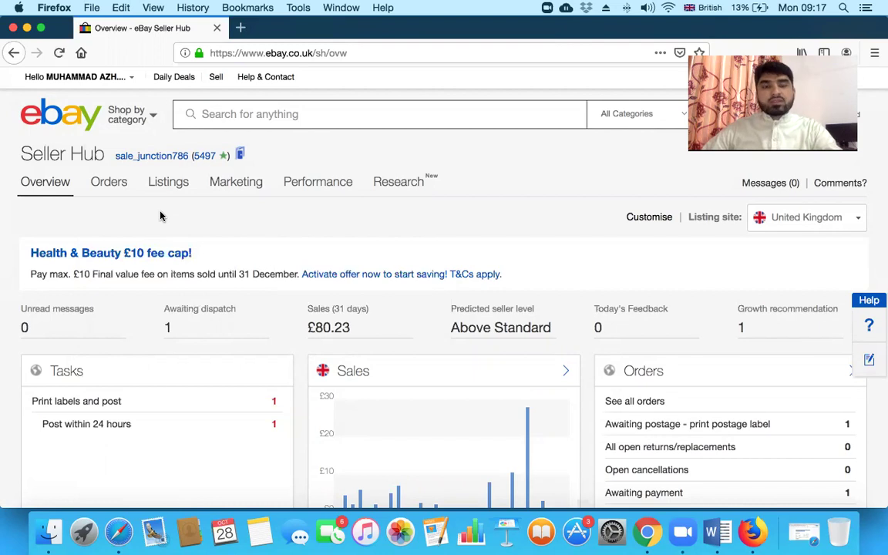
{"action": "mouse_move", "coordinate": [166, 191]}
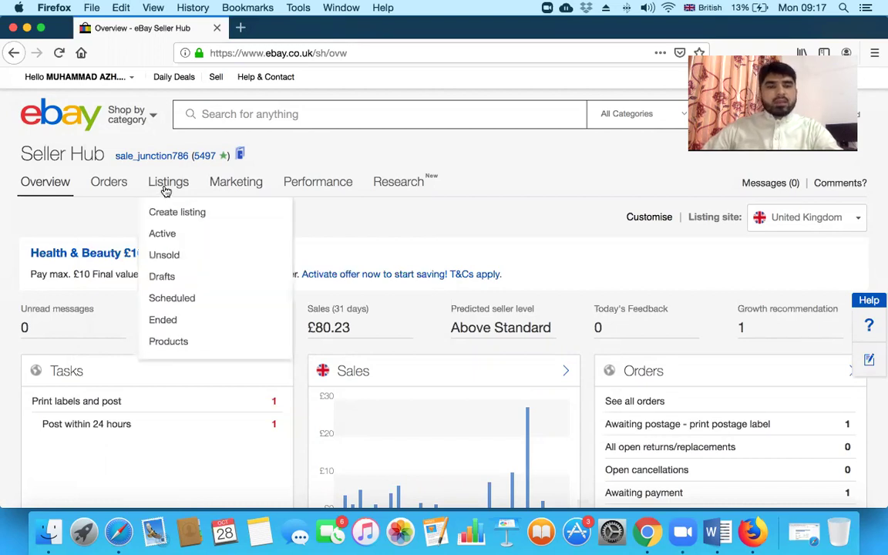
{"action": "left_click", "coordinate": [166, 216]}
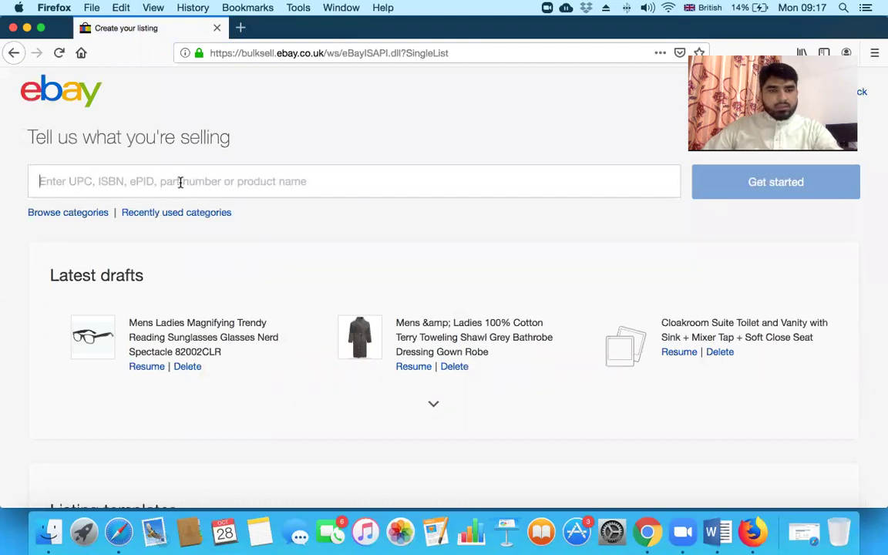
- Start the listing with the pasted title "Portable Studio Take Pictures Led Photography Small Folding Lightbox studio"
{"action": "right_click", "coordinate": [179, 182]}
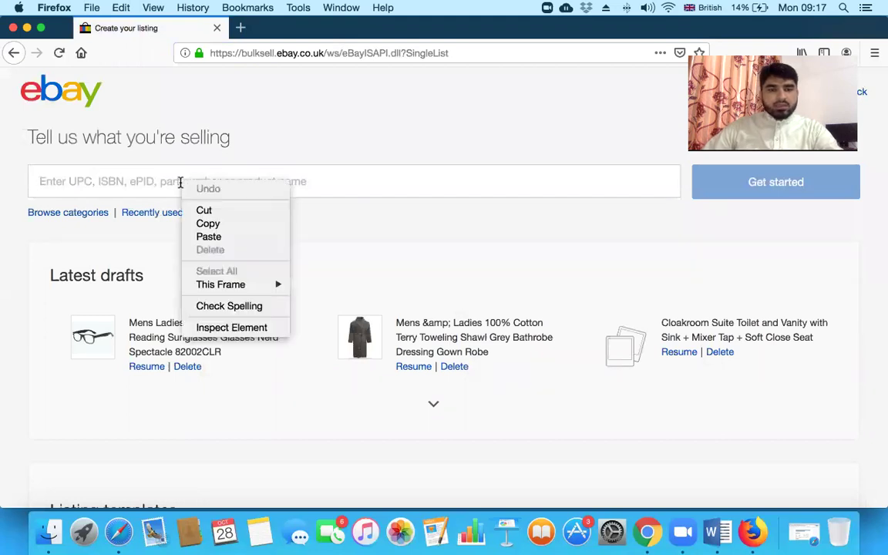
{"action": "left_click", "coordinate": [206, 237]}
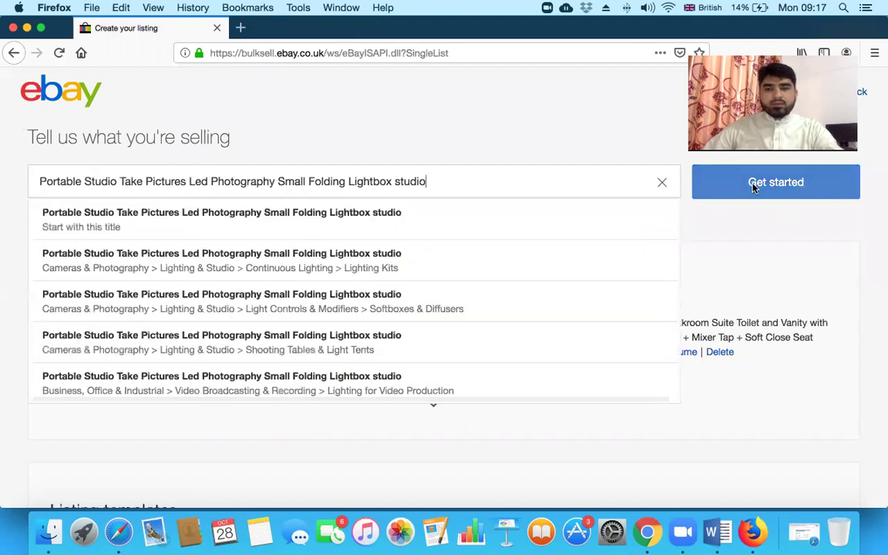
{"action": "left_click", "coordinate": [753, 185]}
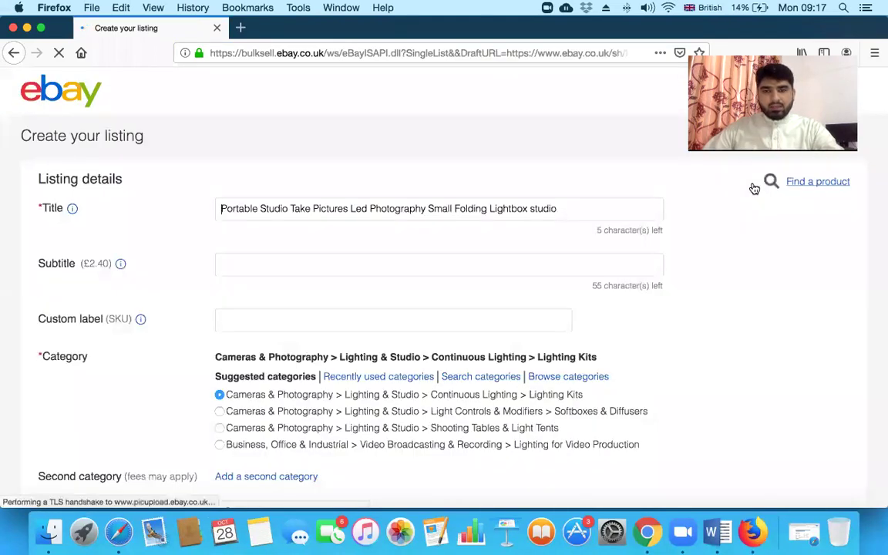
{"action": "left_click", "coordinate": [576, 208]}
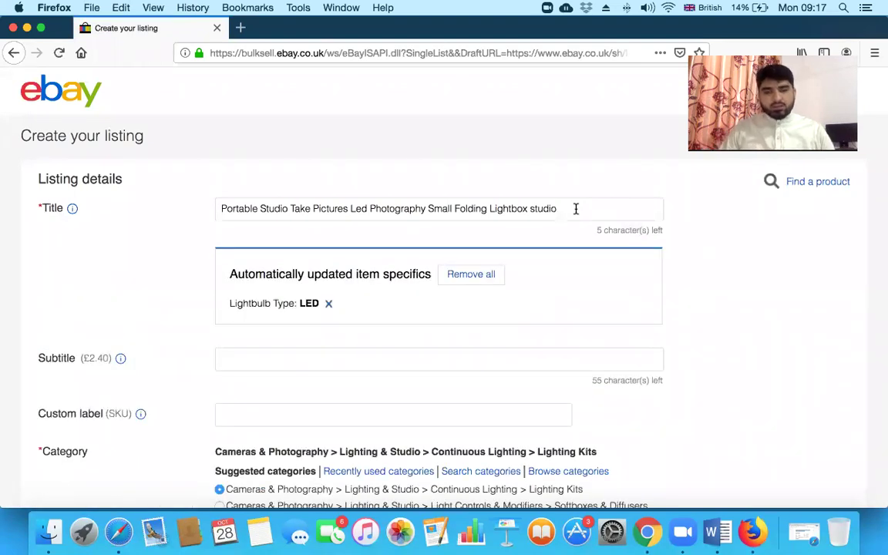
{"action": "type", "text": "W"}
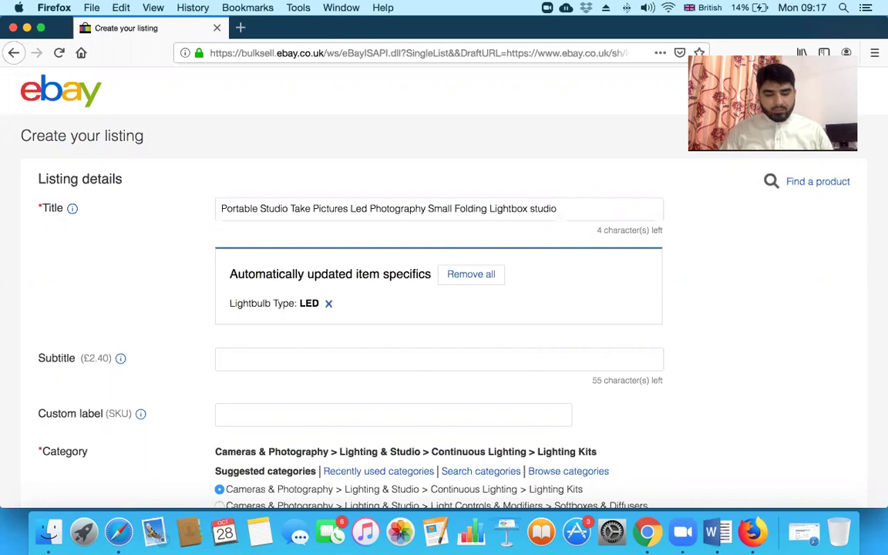
{"action": "type", "text": "hit"}
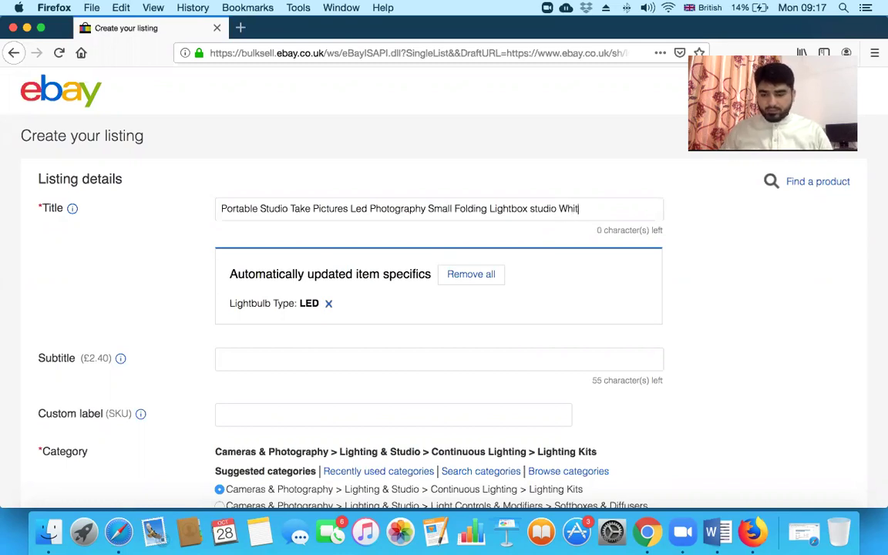
{"action": "key", "text": "BackSpace"}
{"action": "key", "text": "BackSpace"}
{"action": "key", "text": "BackSpace"}
{"action": "key", "text": "BackSpace"}
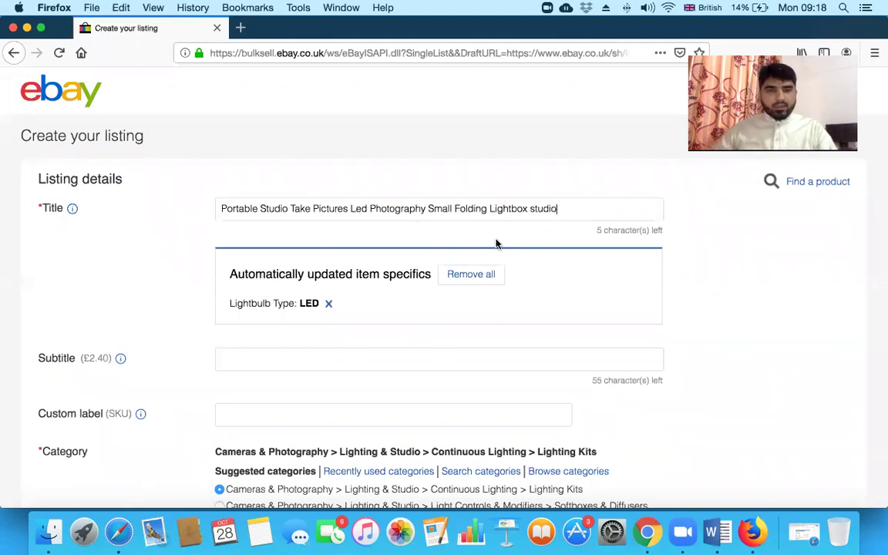
- Enter the seller's first name followed by "-123" as the listing's custom label (SKU)
{"action": "scroll", "coordinate": [205, 267], "scroll_direction": "down", "scroll_amount": 2}
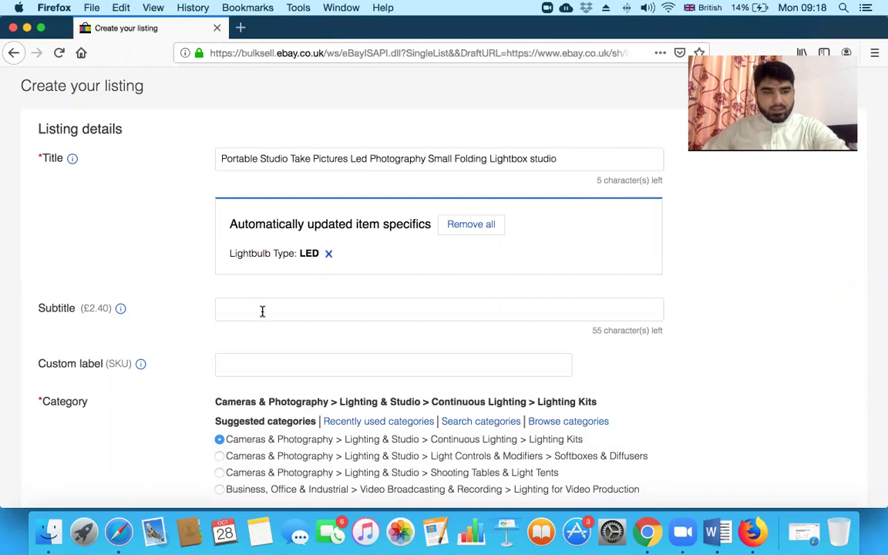
{"action": "scroll", "coordinate": [264, 309], "scroll_direction": "down", "scroll_amount": 3}
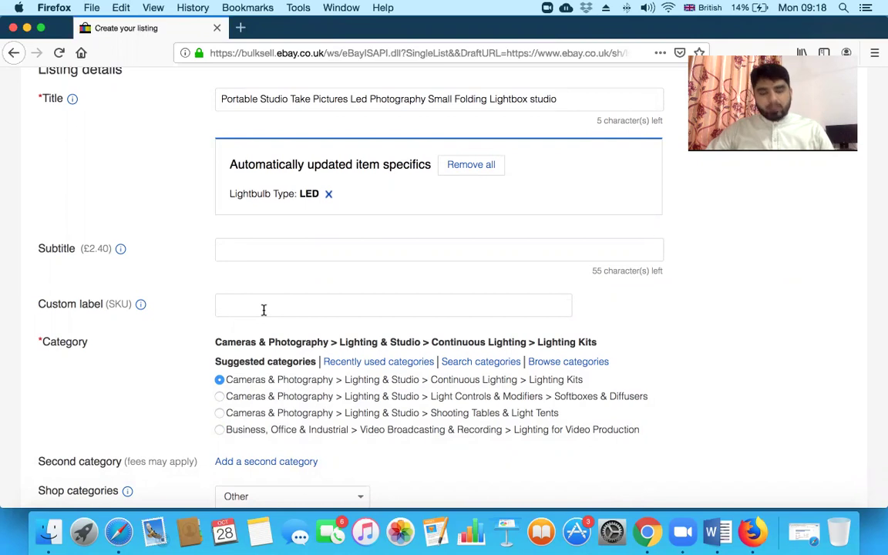
{"action": "left_click", "coordinate": [264, 310]}
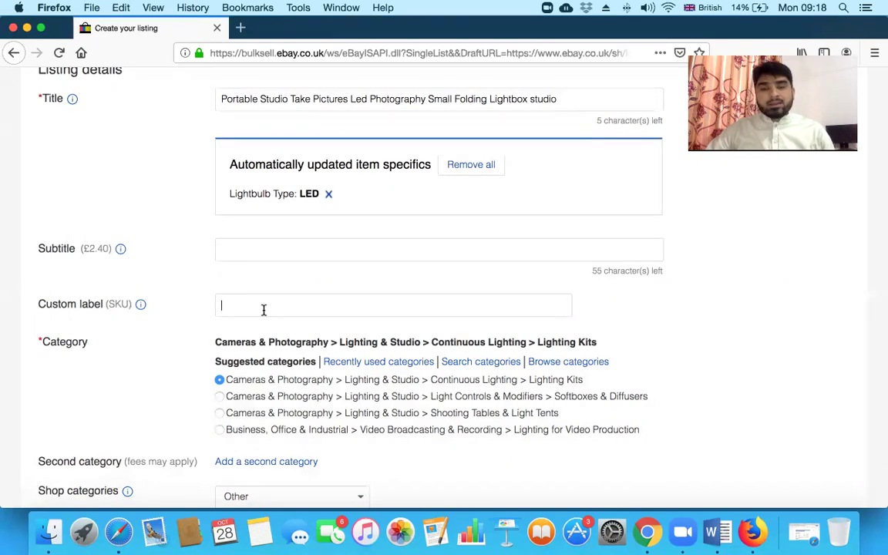
{"action": "type", "text": "Nasir"}
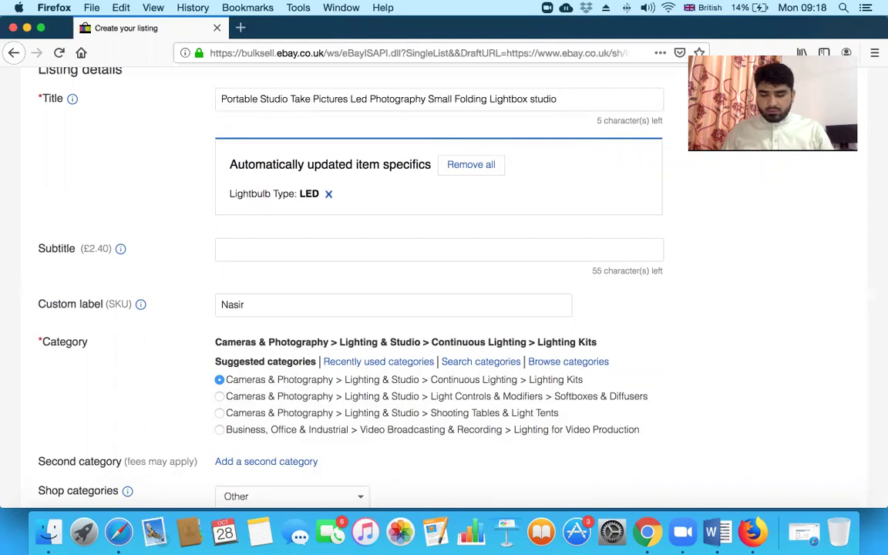
{"action": "type", "text": "-12"}
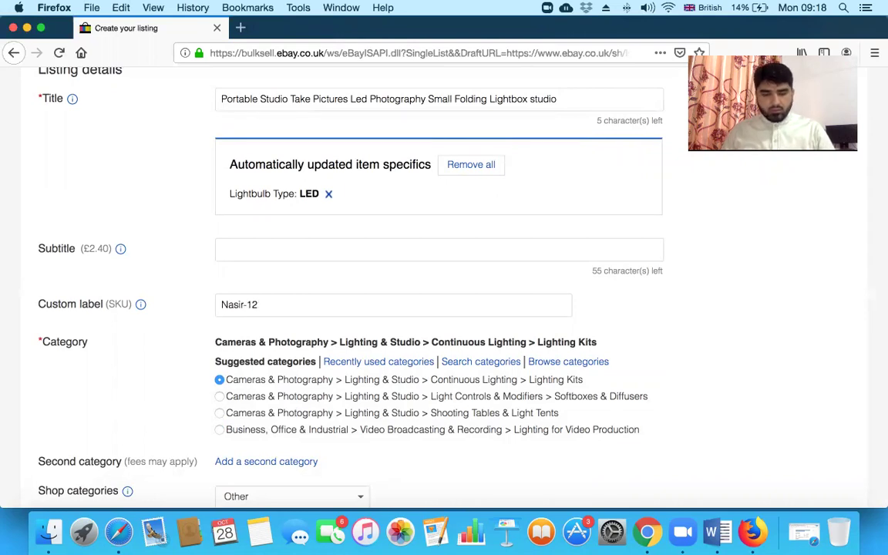
{"action": "type", "text": "3"}
- Set the listing's first shop category to NEW ARRIVALS
{"action": "scroll", "coordinate": [137, 376], "scroll_direction": "down", "scroll_amount": 1}
{"action": "scroll", "coordinate": [138, 377], "scroll_direction": "down", "scroll_amount": 2}
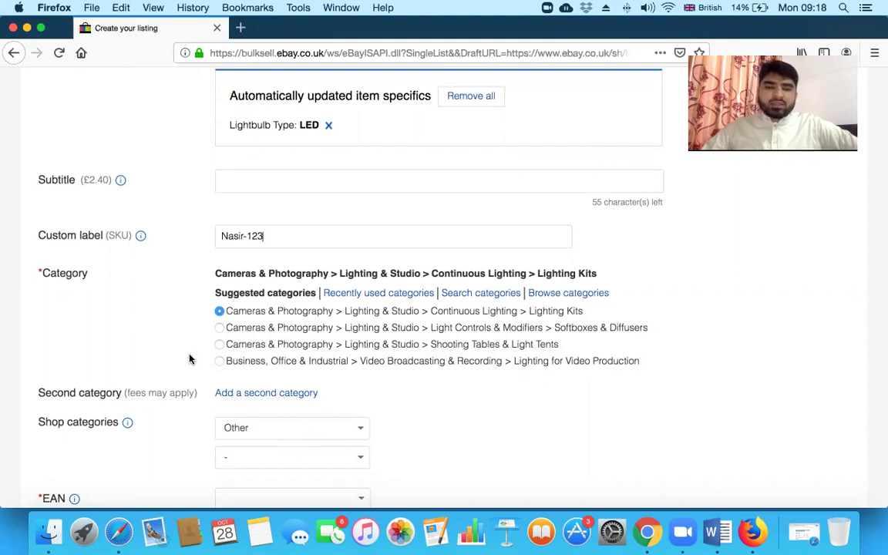
{"action": "scroll", "coordinate": [190, 358], "scroll_direction": "down", "scroll_amount": 5}
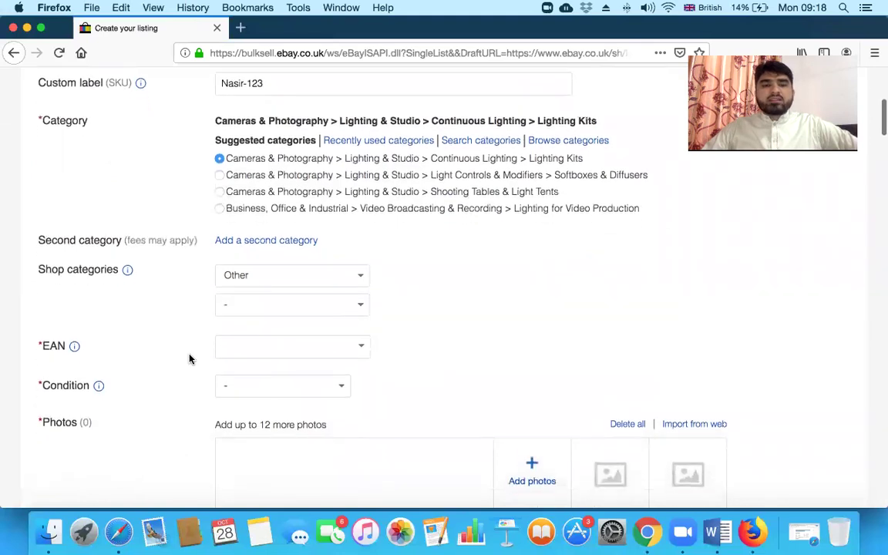
{"action": "left_click", "coordinate": [358, 277]}
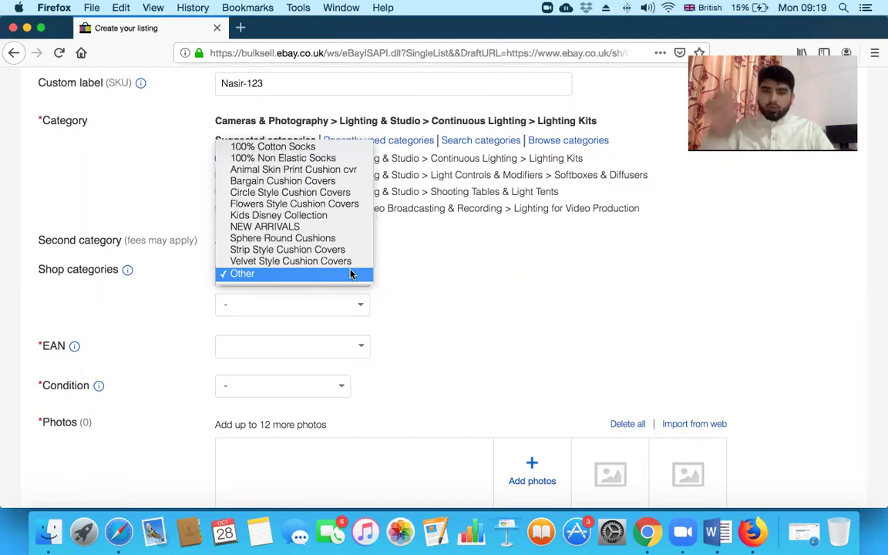
{"action": "left_click", "coordinate": [309, 228]}
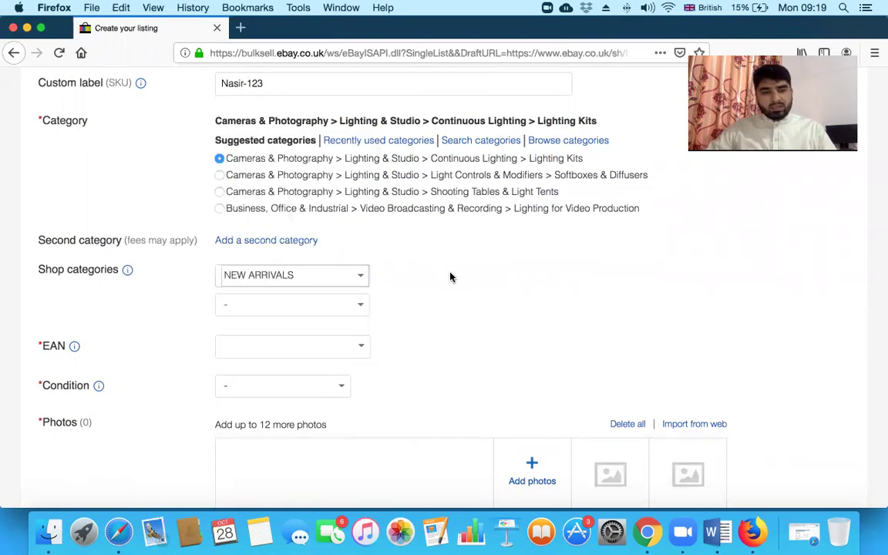
- Set the EAN to "Does not apply" and the item condition to New
{"action": "scroll", "coordinate": [449, 275], "scroll_direction": "down", "scroll_amount": 3}
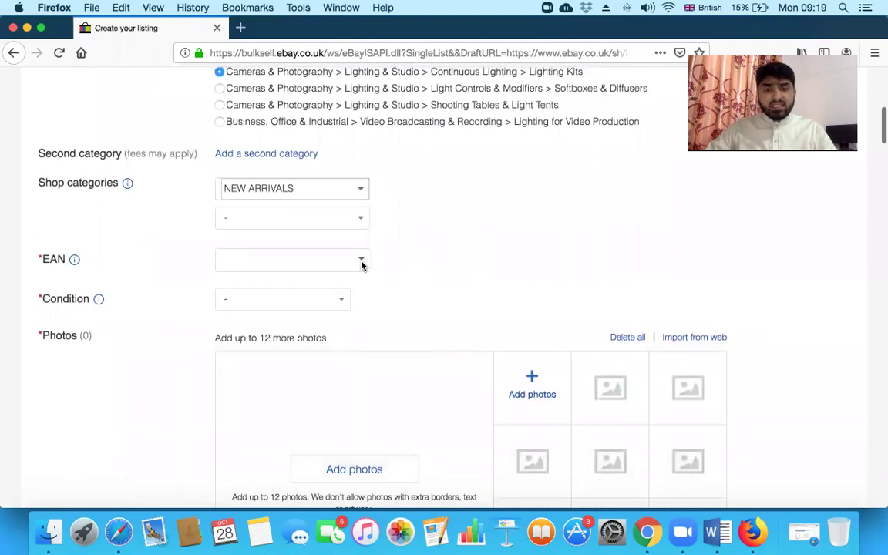
{"action": "left_click", "coordinate": [359, 260]}
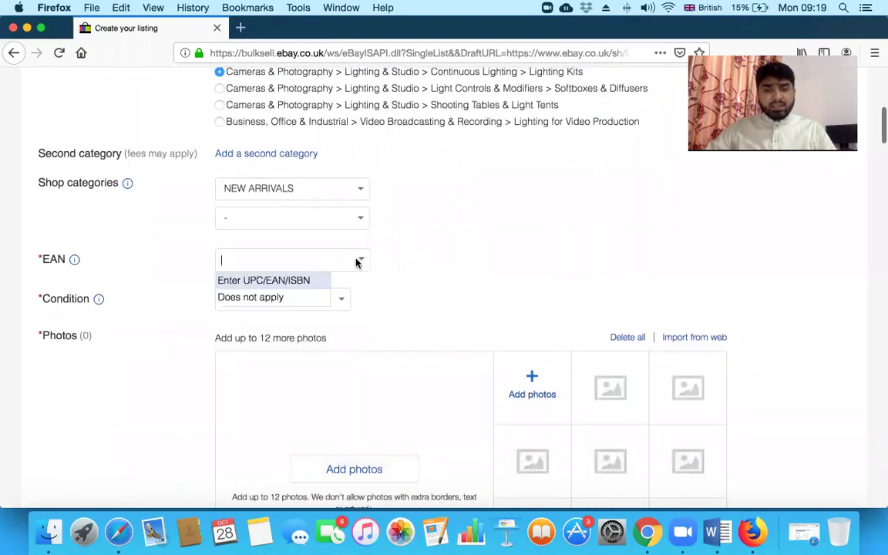
{"action": "left_click", "coordinate": [300, 298]}
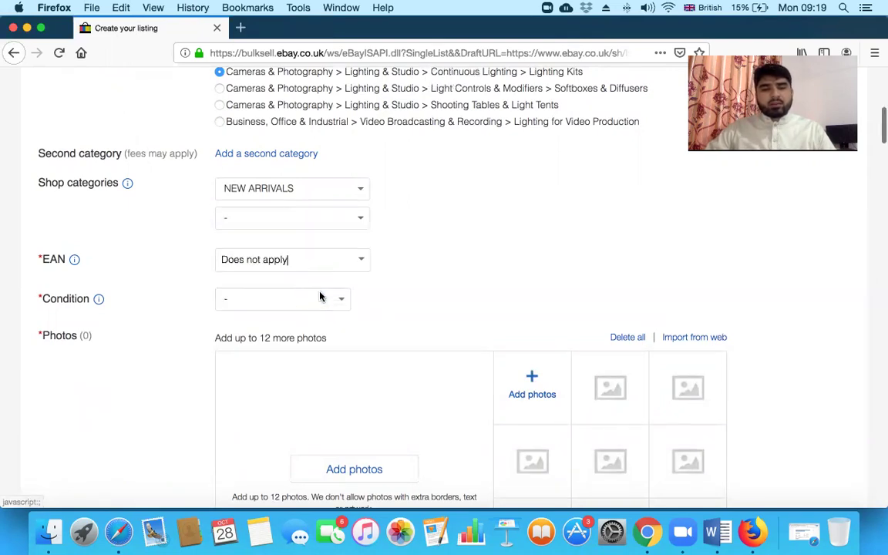
{"action": "left_click", "coordinate": [339, 300]}
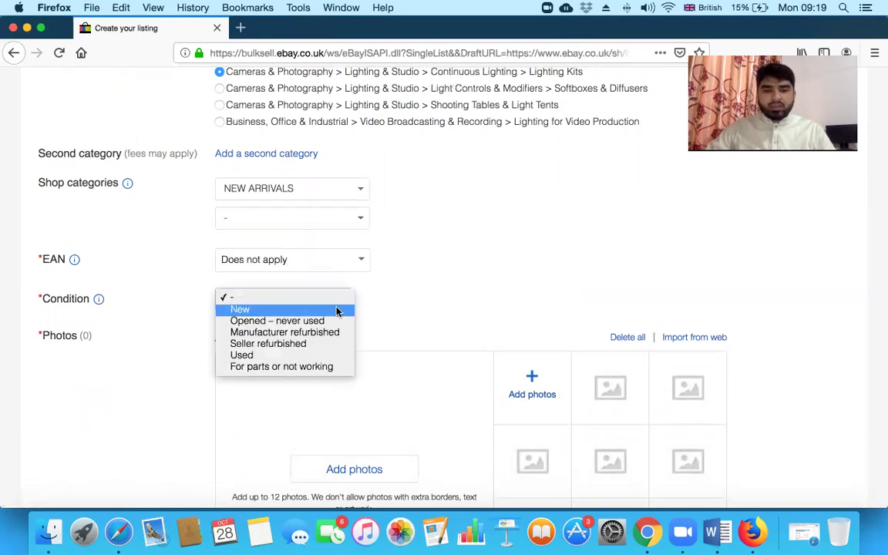
{"action": "left_click", "coordinate": [337, 311]}
- Upload all ten PNG product images from the relisting folder as the listing's photos
{"action": "scroll", "coordinate": [434, 293], "scroll_direction": "down", "scroll_amount": 3}
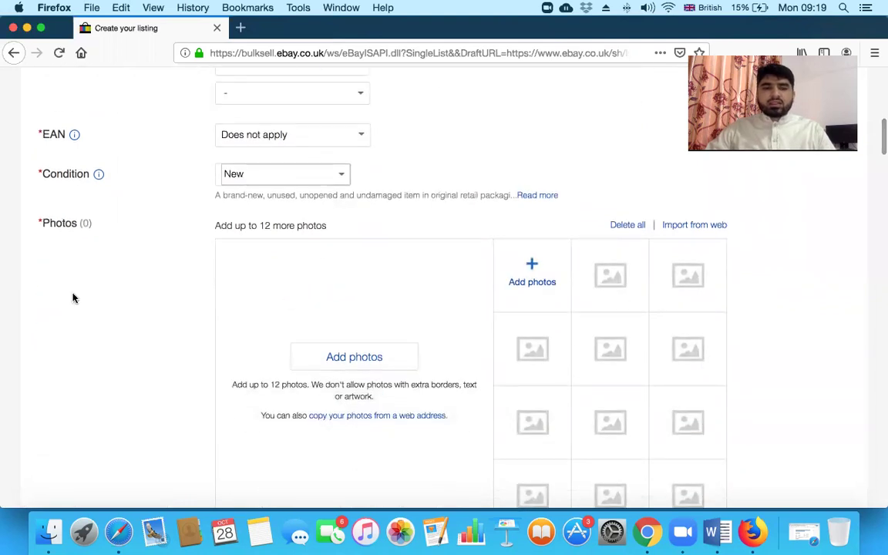
{"action": "scroll", "coordinate": [73, 298], "scroll_direction": "down", "scroll_amount": 2}
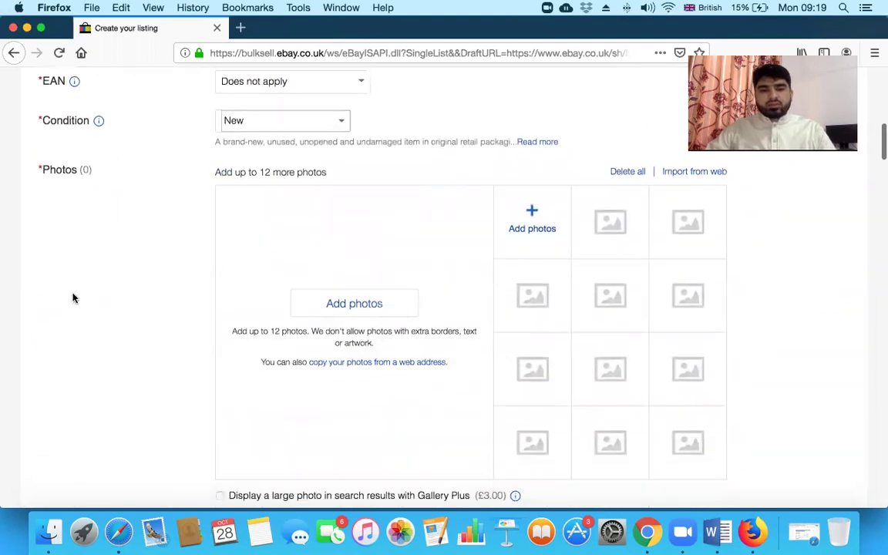
{"action": "left_click", "coordinate": [531, 198]}
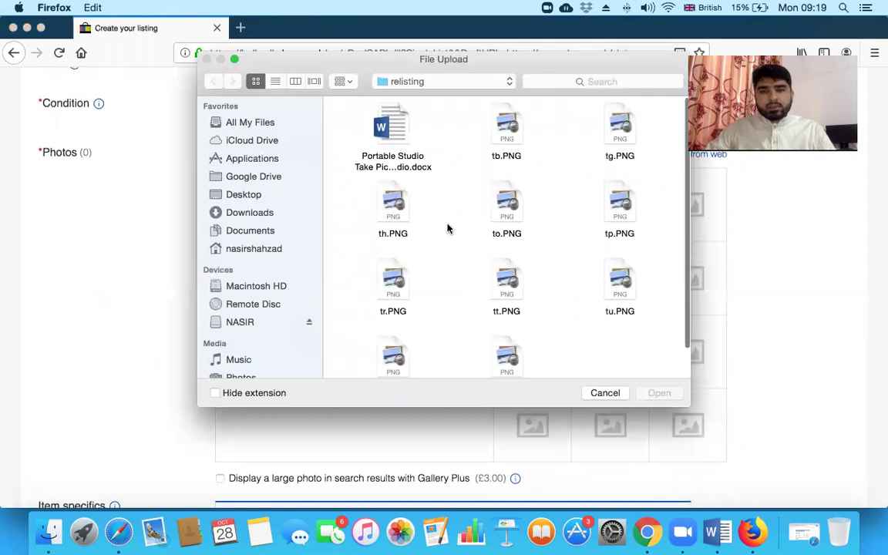
{"action": "left_click_drag", "start_coordinate": [483, 107], "coordinate": [630, 357]}
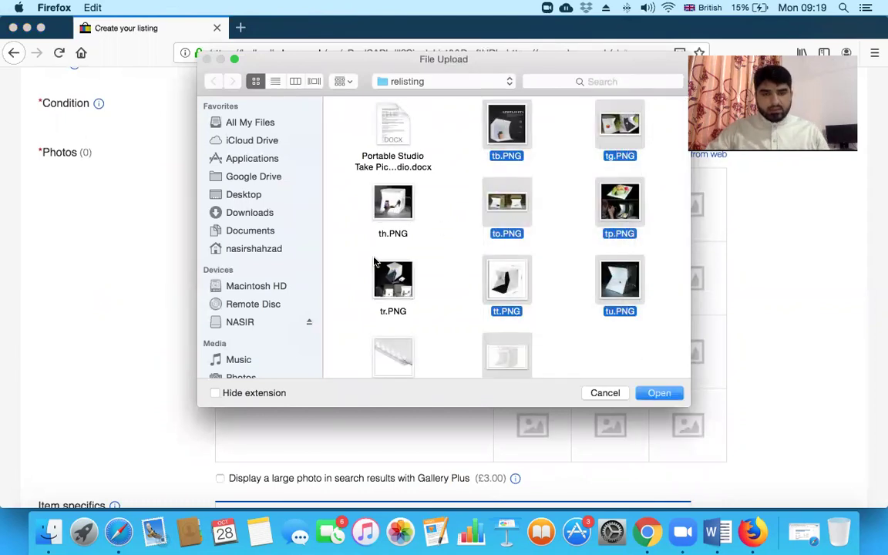
{"action": "left_click_drag", "start_coordinate": [316, 176], "coordinate": [368, 331]}
{"action": "left_click", "coordinate": [639, 396]}
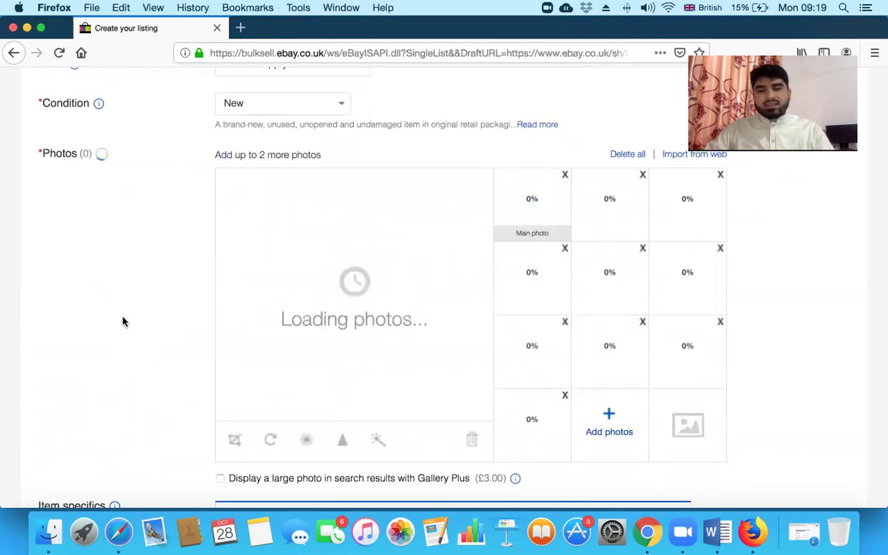
{"action": "scroll", "coordinate": [140, 311], "scroll_direction": "down", "scroll_amount": 7}
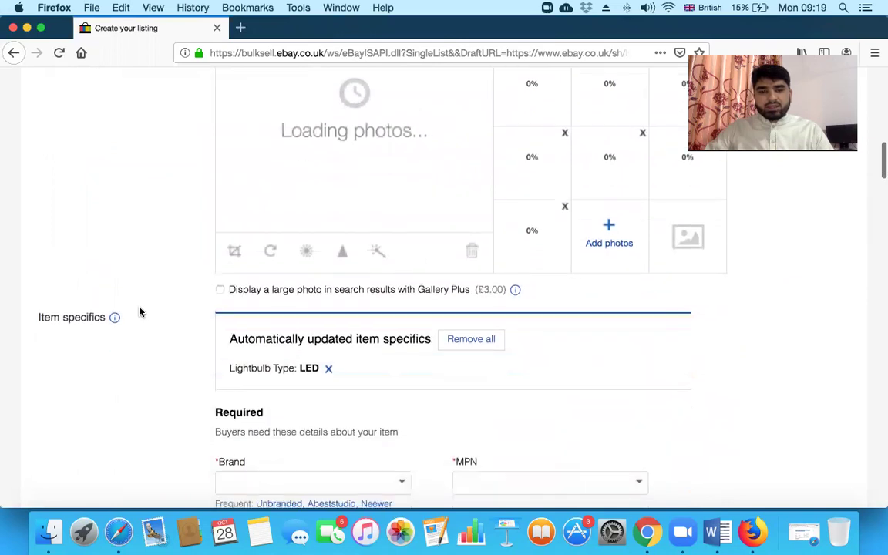
- Set the required item specifics to brand Unbranded and MPN Does Not Apply
{"action": "scroll", "coordinate": [139, 311], "scroll_direction": "down", "scroll_amount": 1}
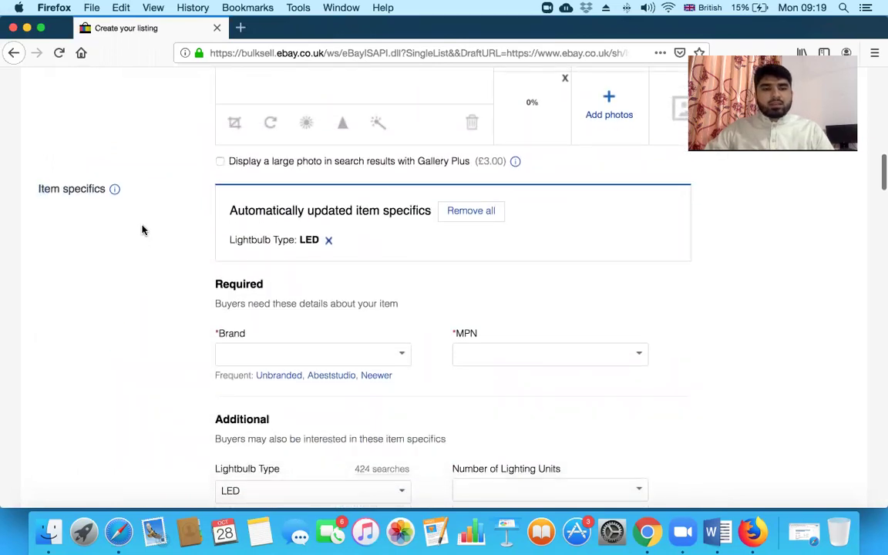
{"action": "scroll", "coordinate": [139, 264], "scroll_direction": "down", "scroll_amount": 1}
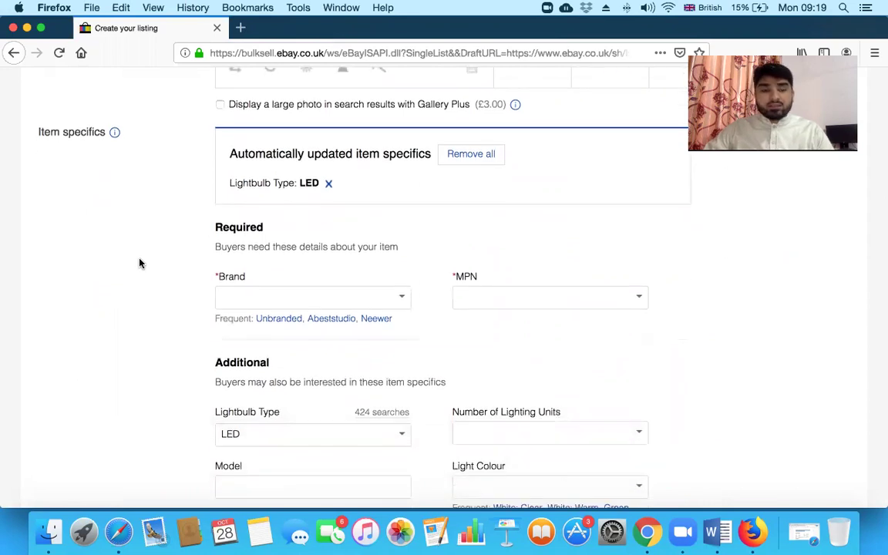
{"action": "scroll", "coordinate": [140, 264], "scroll_direction": "down", "scroll_amount": 2}
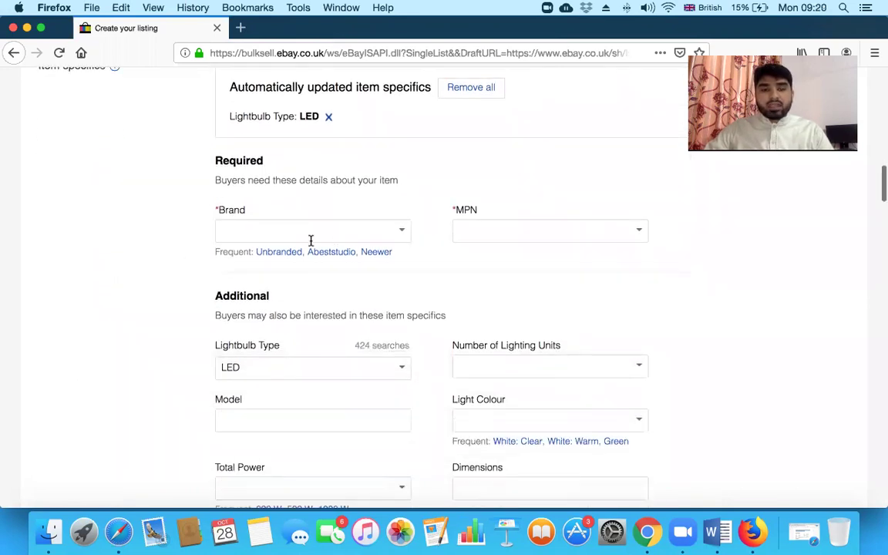
{"action": "left_click", "coordinate": [280, 256]}
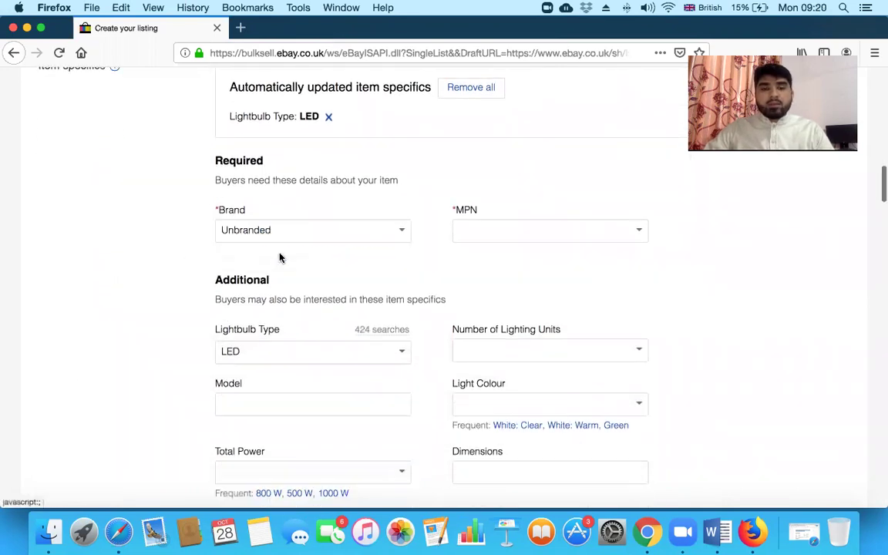
{"action": "left_click", "coordinate": [639, 232]}
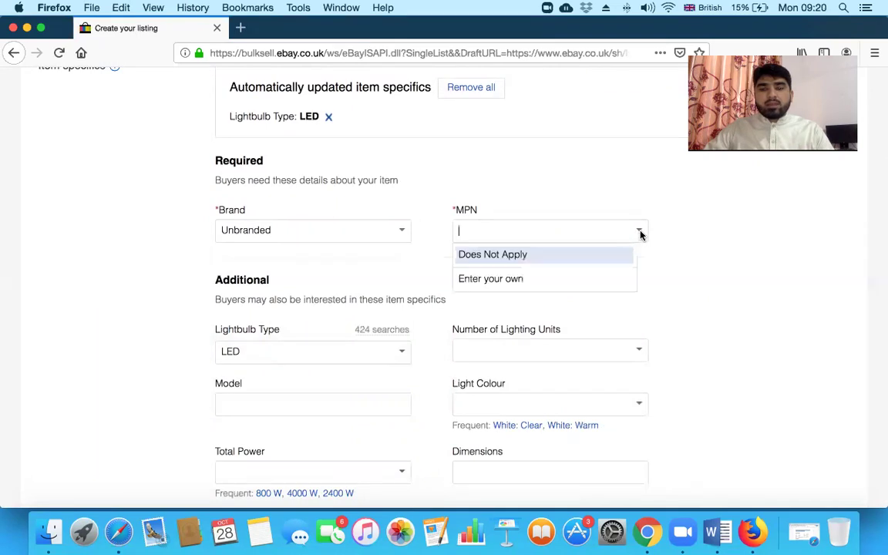
{"action": "left_click", "coordinate": [527, 255]}
- Set the Light Colour item specific to White: Clear
{"action": "scroll", "coordinate": [170, 313], "scroll_direction": "down", "scroll_amount": 2}
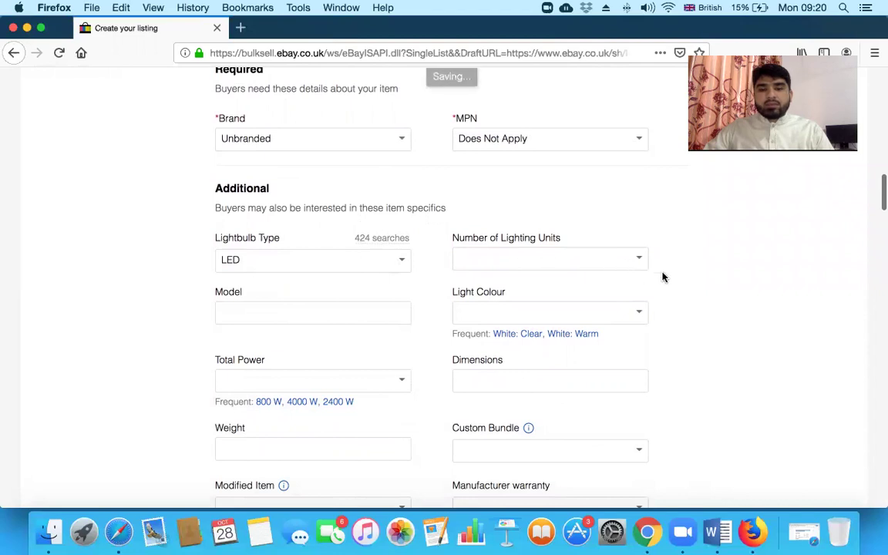
{"action": "scroll", "coordinate": [664, 277], "scroll_direction": "down", "scroll_amount": 1}
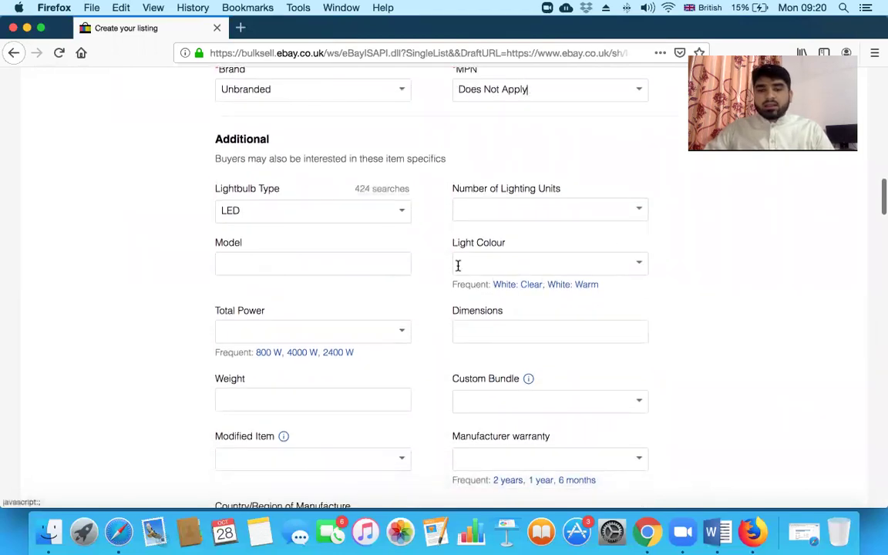
{"action": "left_click", "coordinate": [507, 287]}
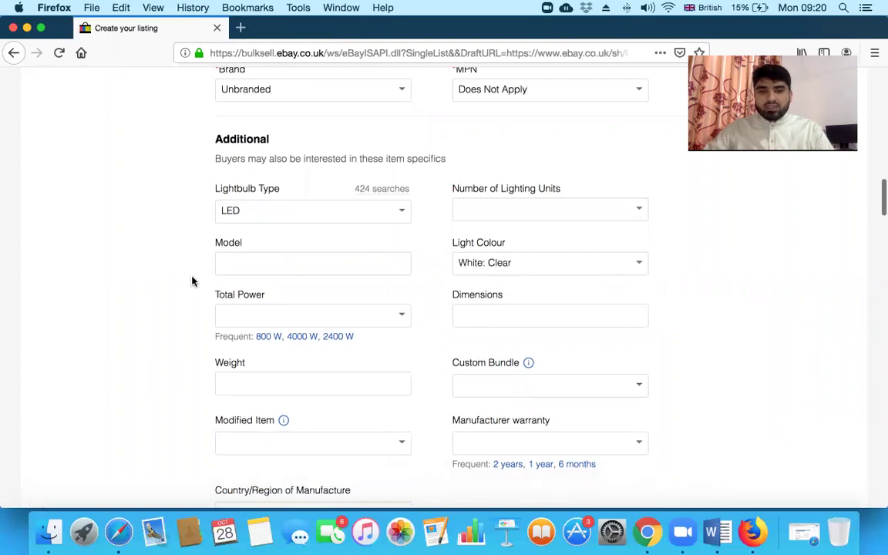
- Copy the dimensions 23x22x26cm from the lightbox product document in Google Docs into the listing's Dimensions field
{"action": "scroll", "coordinate": [192, 279], "scroll_direction": "down", "scroll_amount": 1}
{"action": "left_click", "coordinate": [804, 532]}
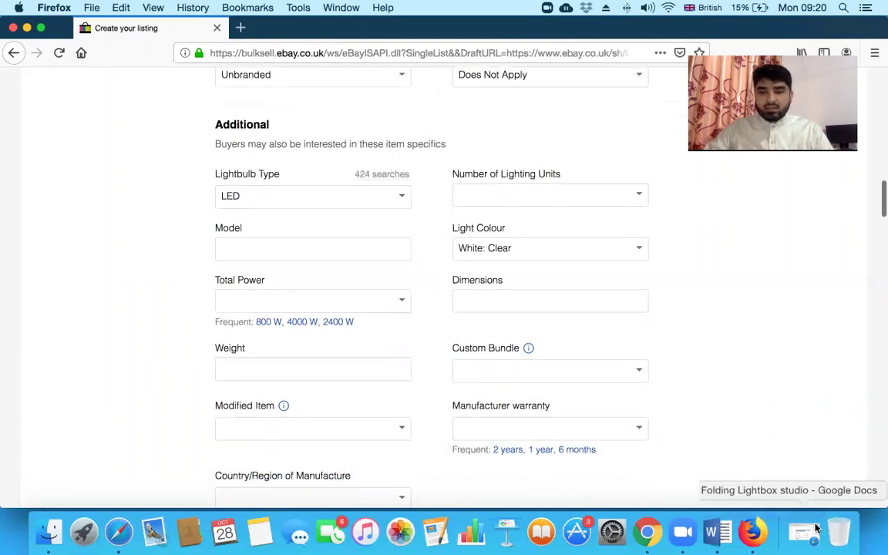
{"action": "scroll", "coordinate": [553, 382], "scroll_direction": "down", "scroll_amount": 1}
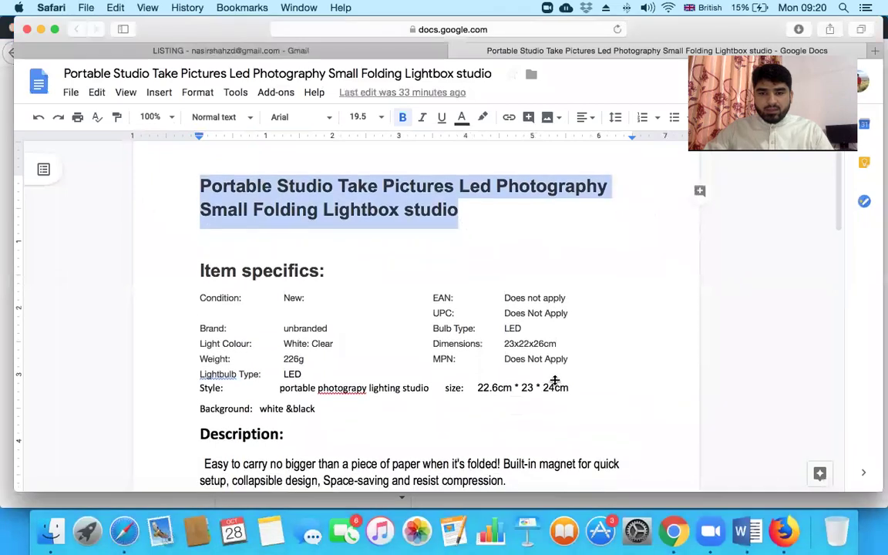
{"action": "left_click_drag", "start_coordinate": [505, 345], "coordinate": [559, 345]}
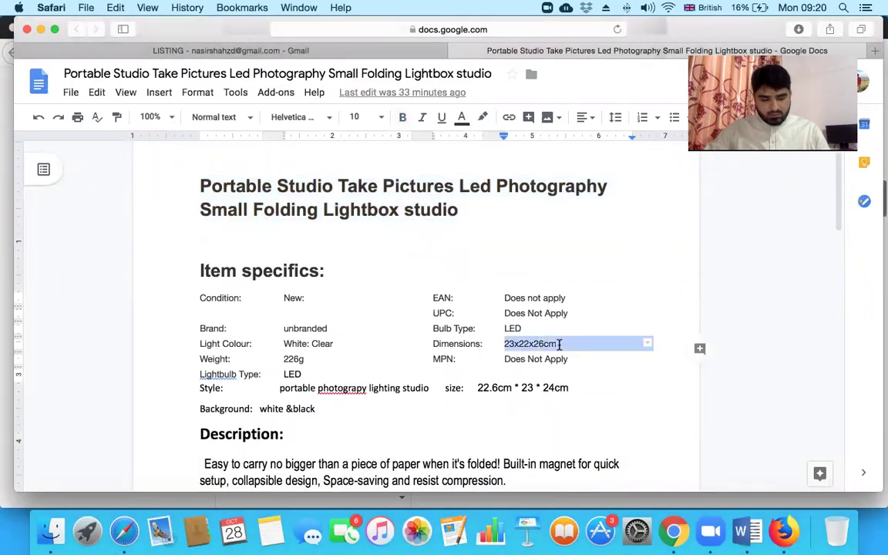
{"action": "key", "text": "super+c"}
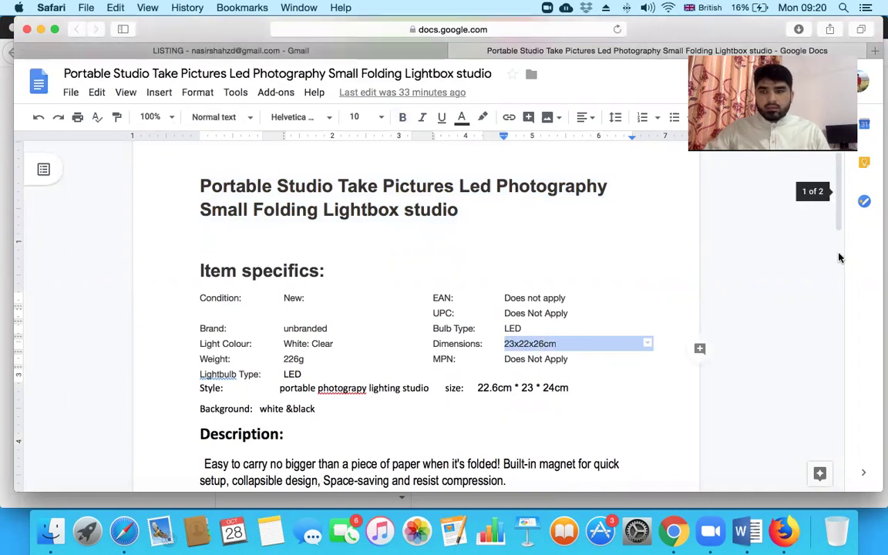
{"action": "left_click", "coordinate": [6, 83]}
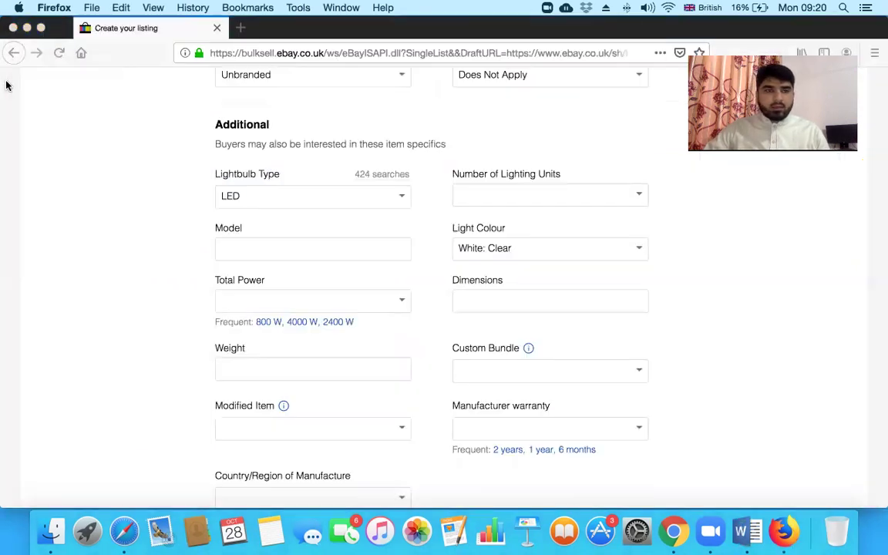
{"action": "left_click", "coordinate": [458, 295]}
{"action": "key", "text": "super+v"}
- Set the Modified Item specific to No
{"action": "scroll", "coordinate": [281, 293], "scroll_direction": "down", "scroll_amount": 3}
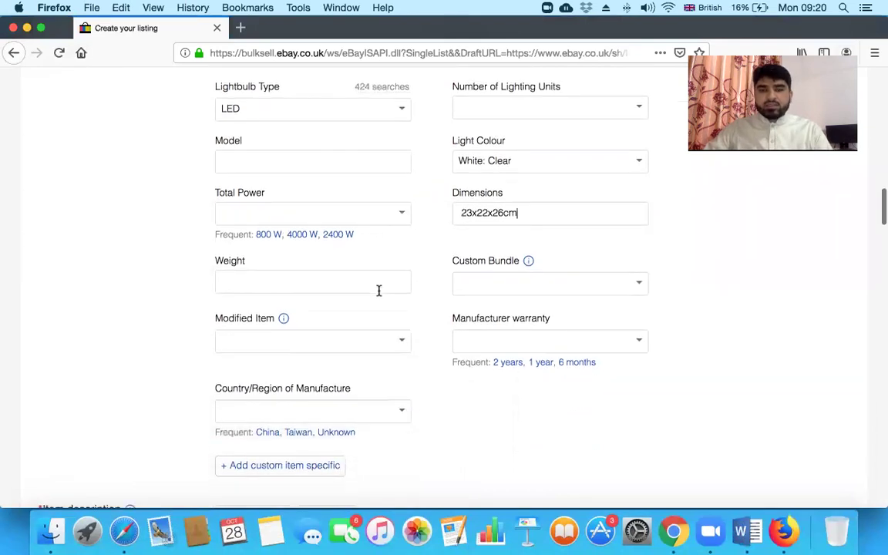
{"action": "scroll", "coordinate": [358, 307], "scroll_direction": "down", "scroll_amount": 2}
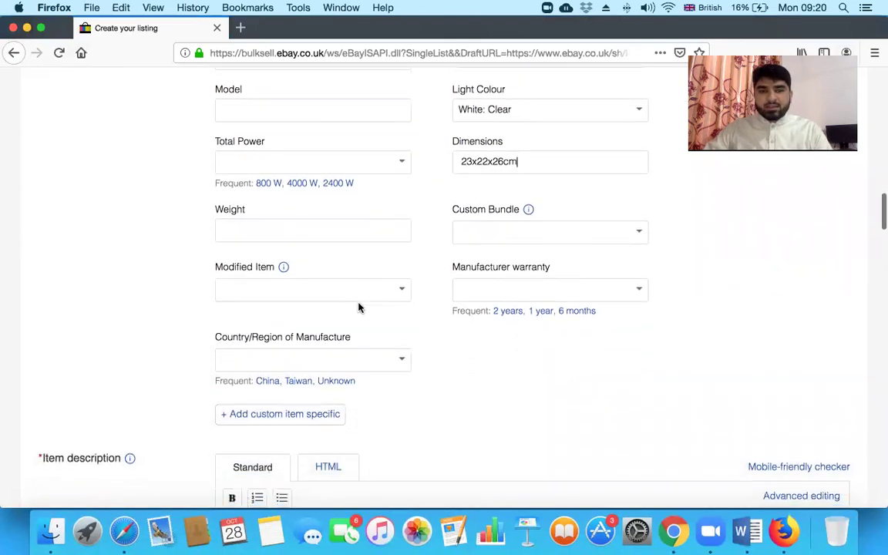
{"action": "left_click", "coordinate": [398, 289]}
{"action": "left_click", "coordinate": [269, 334]}
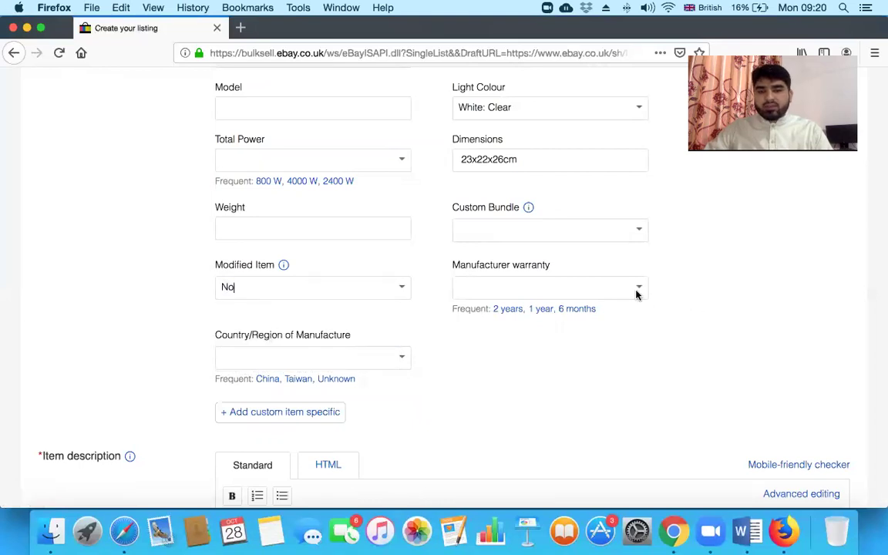
- Add a custom item specific named Material with the value Canvas
{"action": "scroll", "coordinate": [531, 339], "scroll_direction": "down", "scroll_amount": 2}
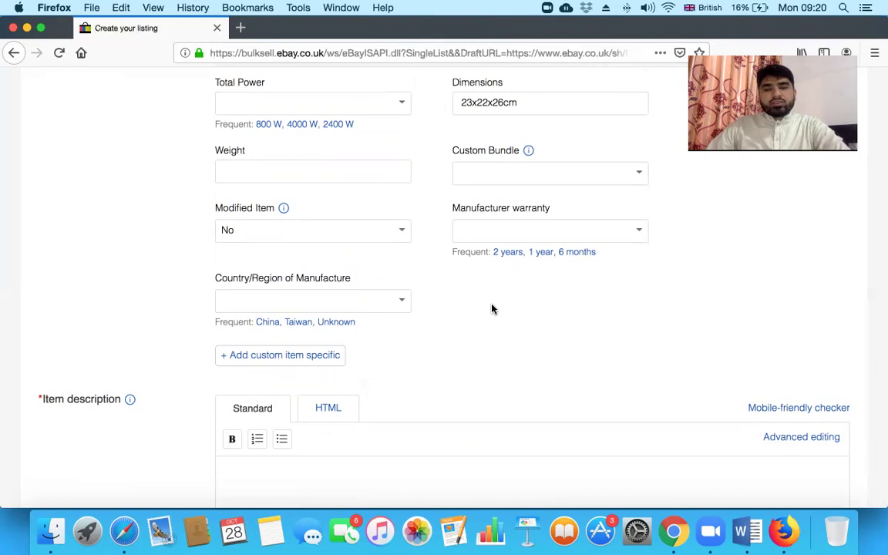
{"action": "scroll", "coordinate": [492, 309], "scroll_direction": "down", "scroll_amount": 2}
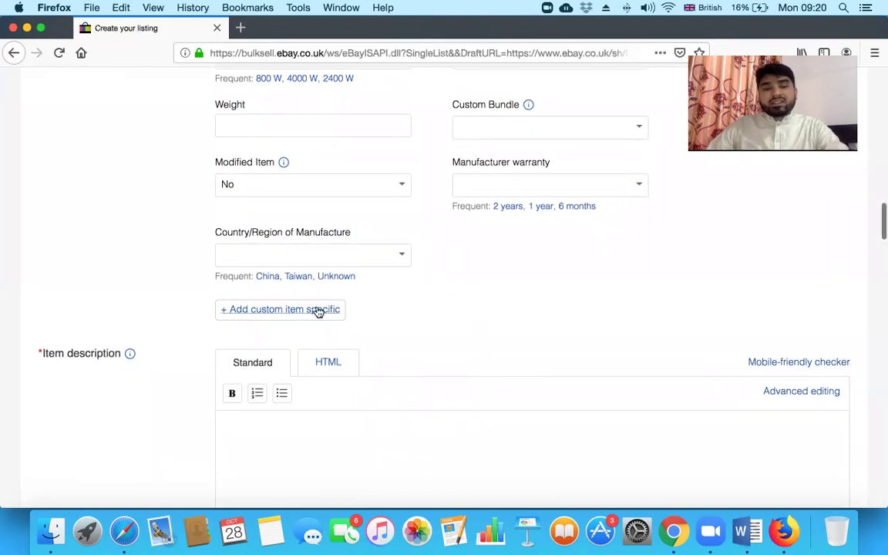
{"action": "left_click", "coordinate": [313, 310]}
{"action": "left_click", "coordinate": [420, 267]}
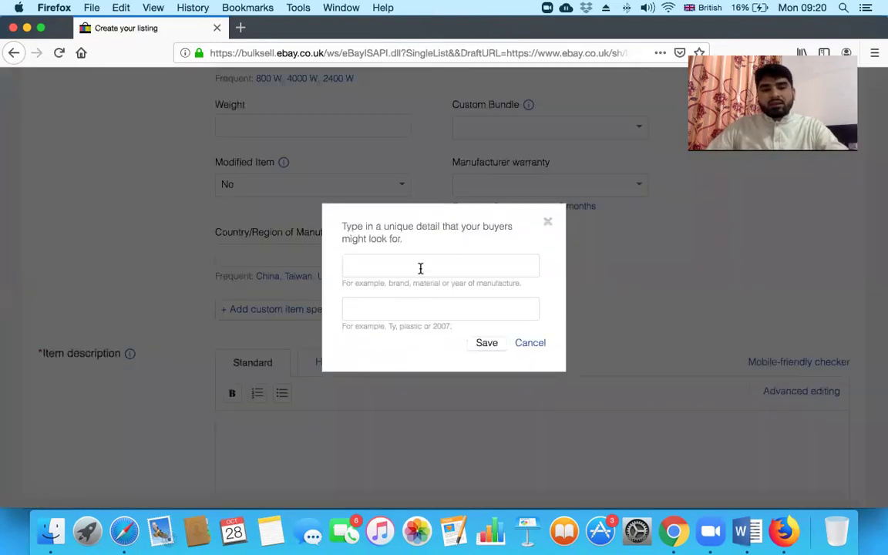
{"action": "type", "text": "Material"}
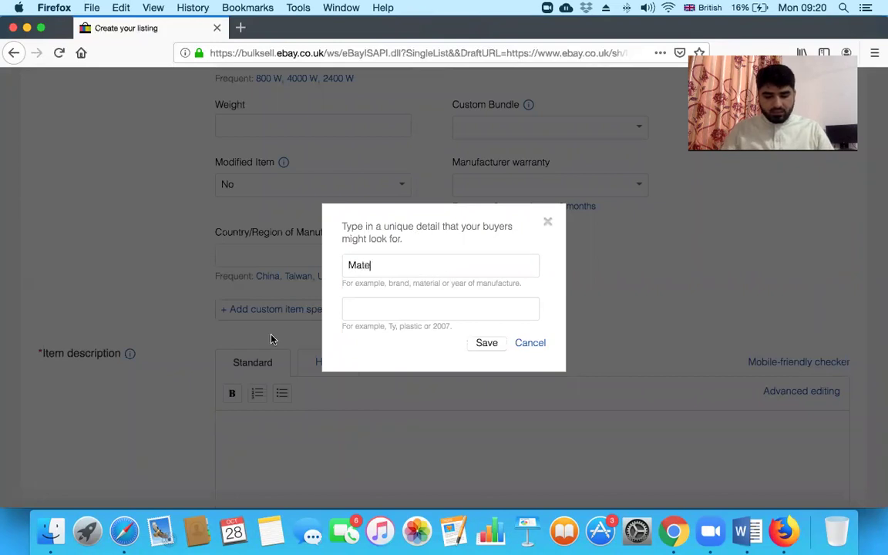
{"action": "key", "text": "Tab"}
{"action": "type", "text": "Canvas"}
{"action": "key", "text": "Return"}
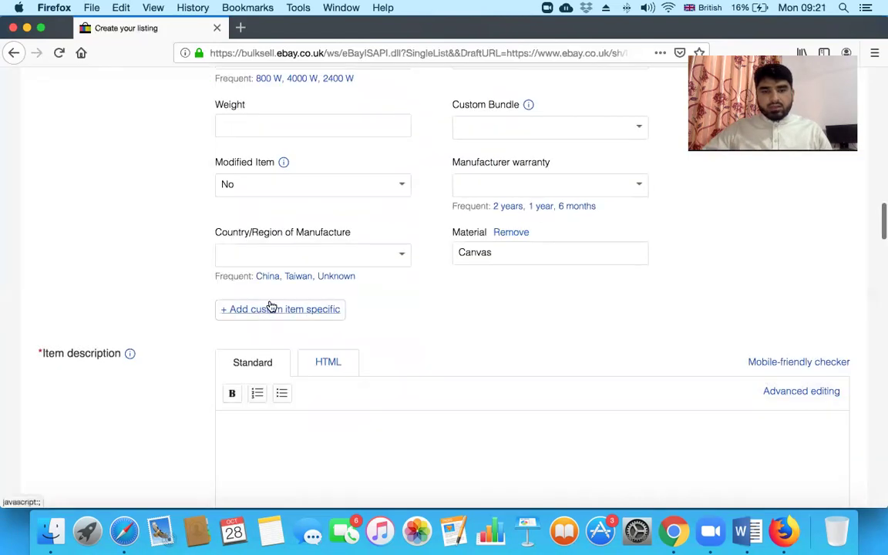
- Add a custom item specific named Colour with the value White
{"action": "left_click", "coordinate": [270, 307]}
{"action": "type", "text": "Colou"}
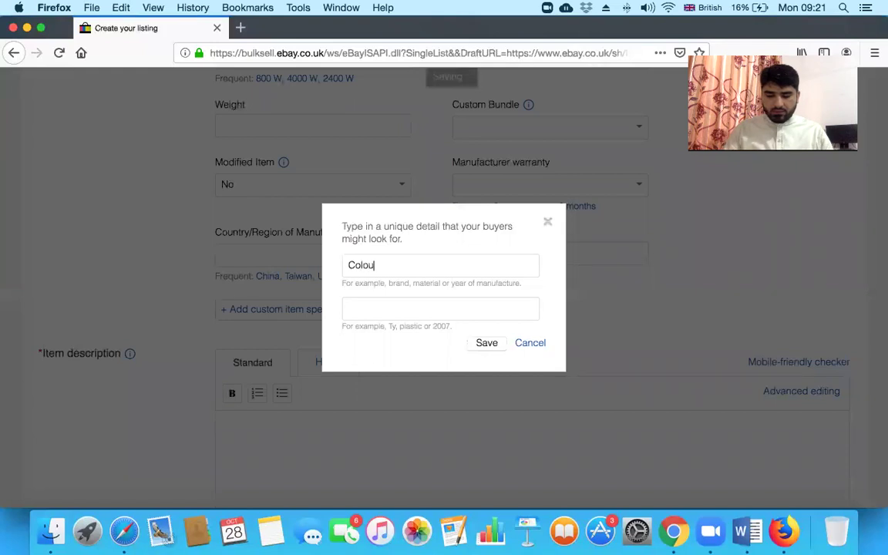
{"action": "type", "text": "W"}
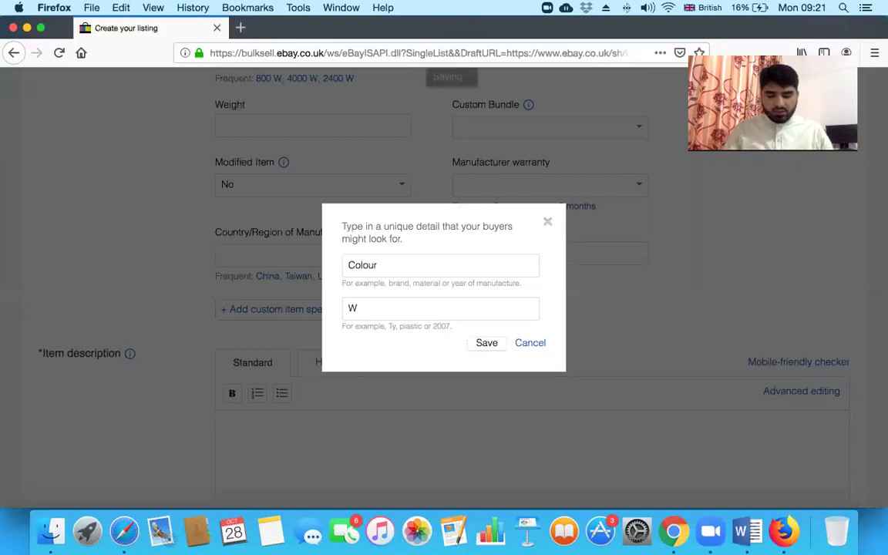
{"action": "type", "text": "hi"}
{"action": "left_click", "coordinate": [484, 343]}
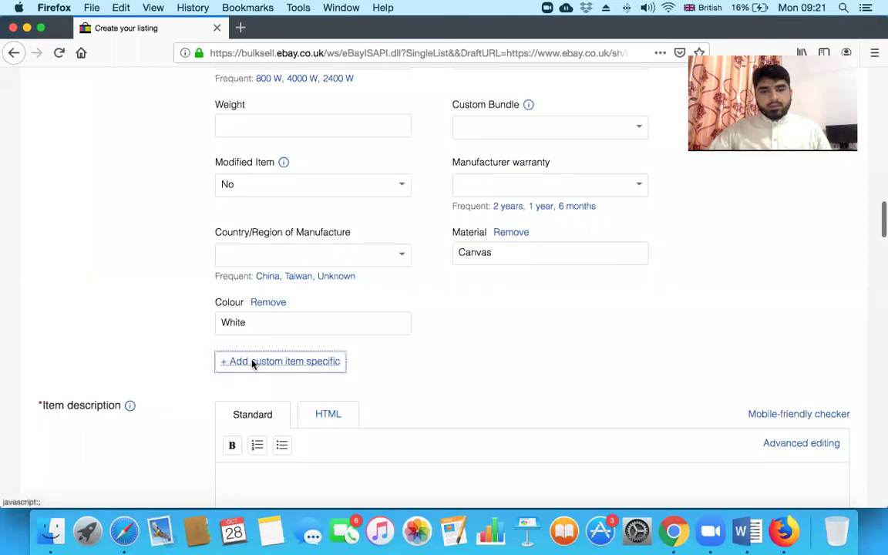
- Add a custom item specific named Shape with the value Rectangular
{"action": "left_click", "coordinate": [253, 363]}
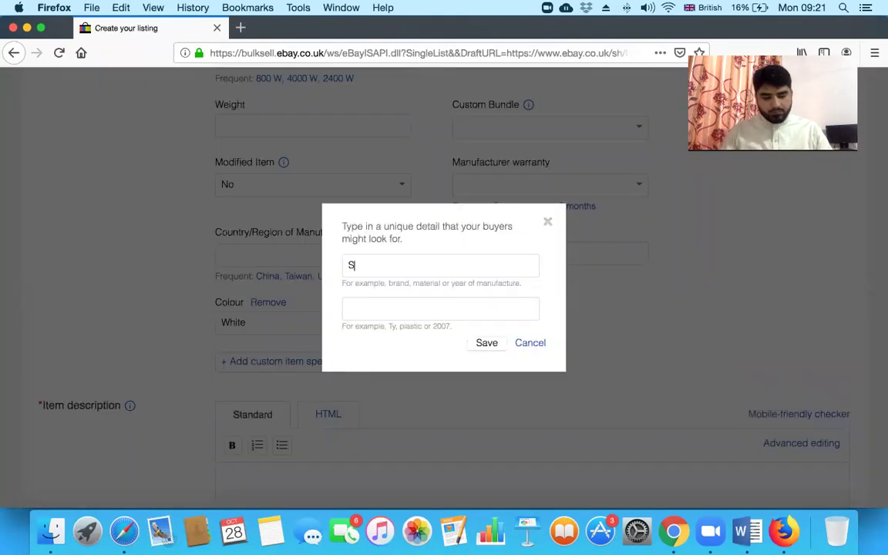
{"action": "type", "text": "Shape"}
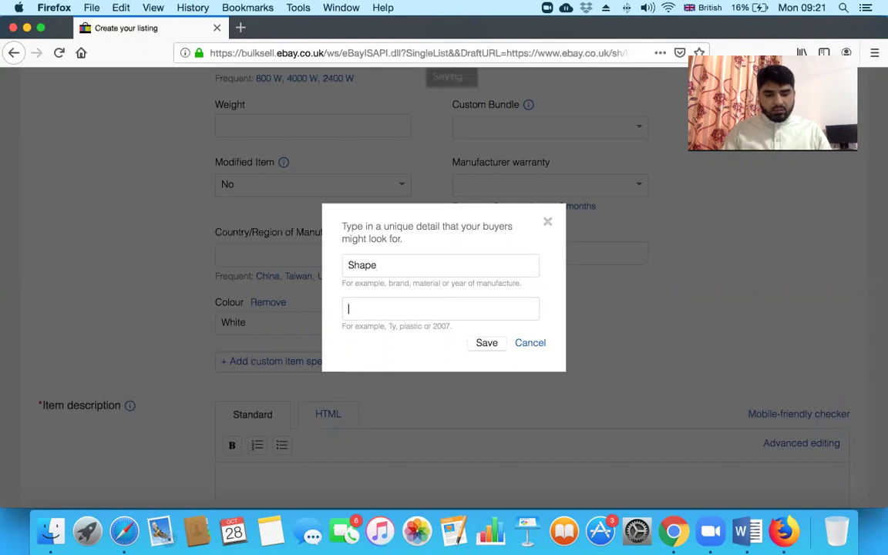
{"action": "type", "text": "Rectan"}
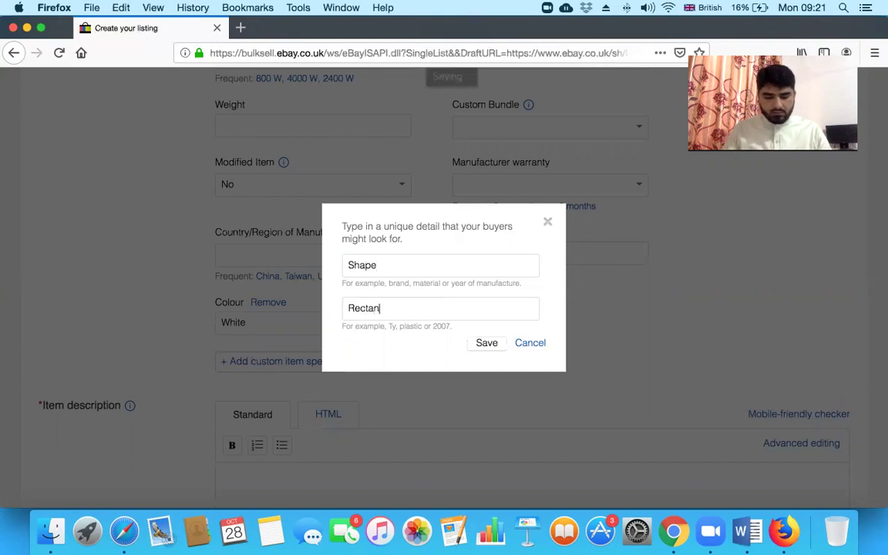
{"action": "type", "text": "gular"}
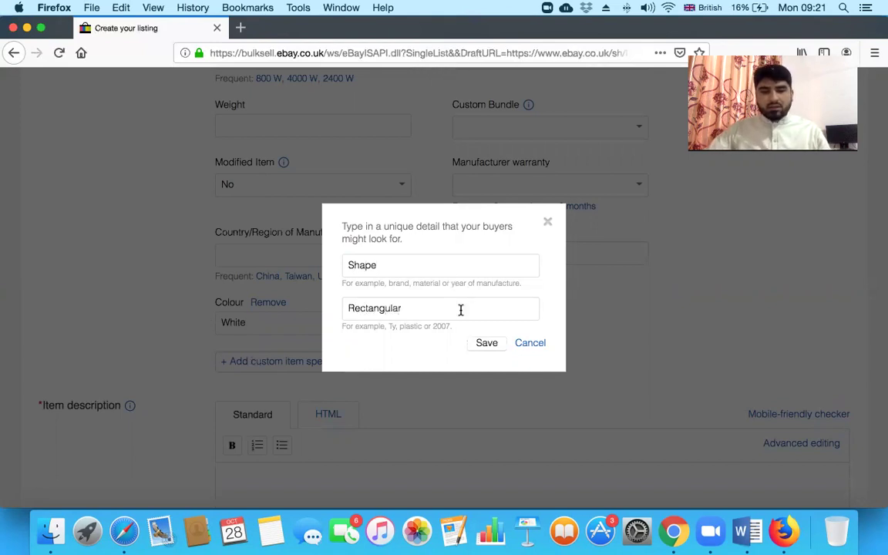
{"action": "left_click", "coordinate": [486, 348]}
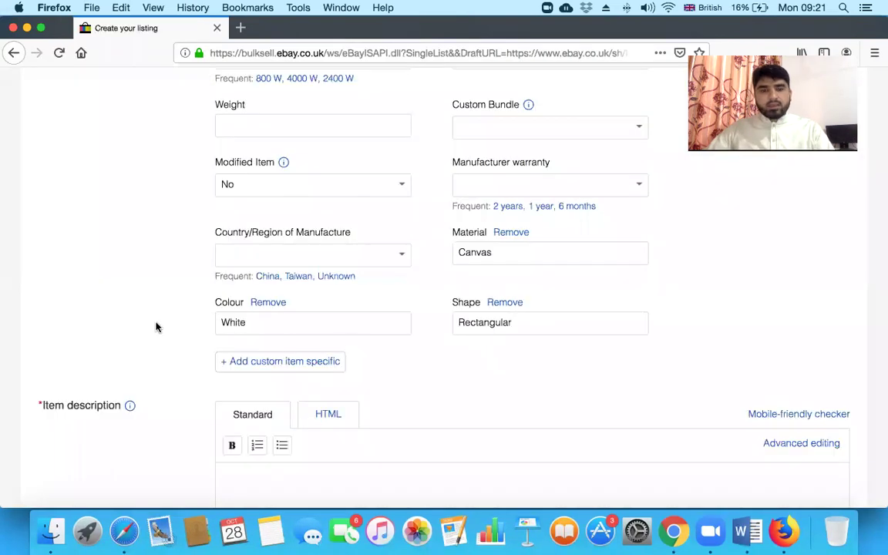
- Check the uploaded product images in the listing's Photos section
{"action": "scroll", "coordinate": [156, 327], "scroll_direction": "down", "scroll_amount": 1}
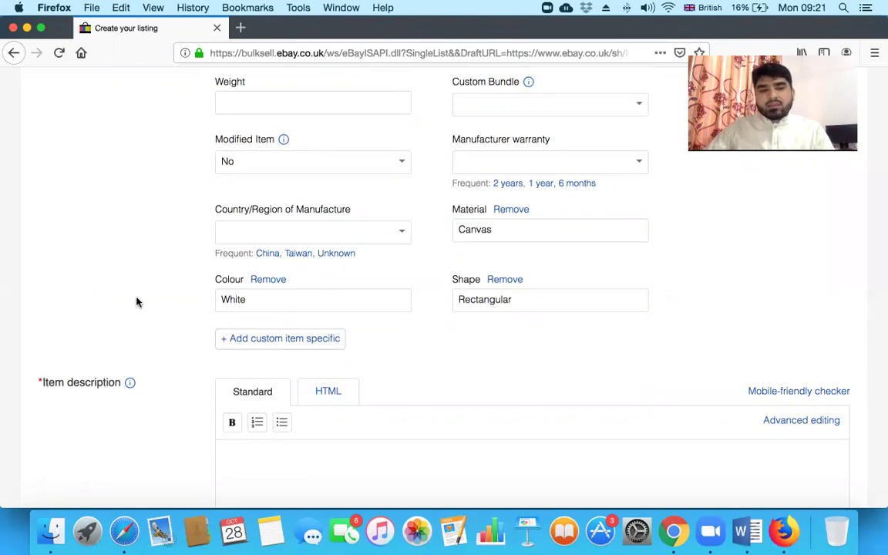
{"action": "scroll", "coordinate": [137, 301], "scroll_direction": "up", "scroll_amount": 10}
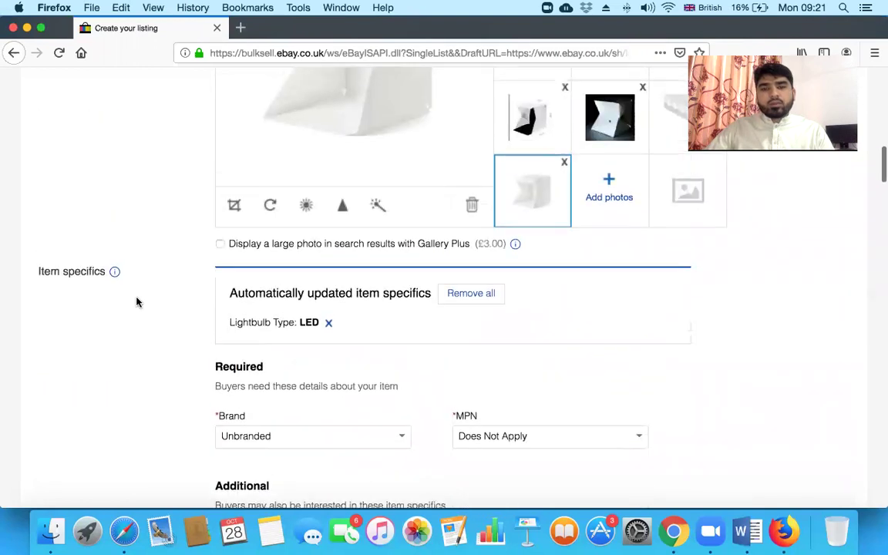
{"action": "scroll", "coordinate": [137, 301], "scroll_direction": "up", "scroll_amount": 6}
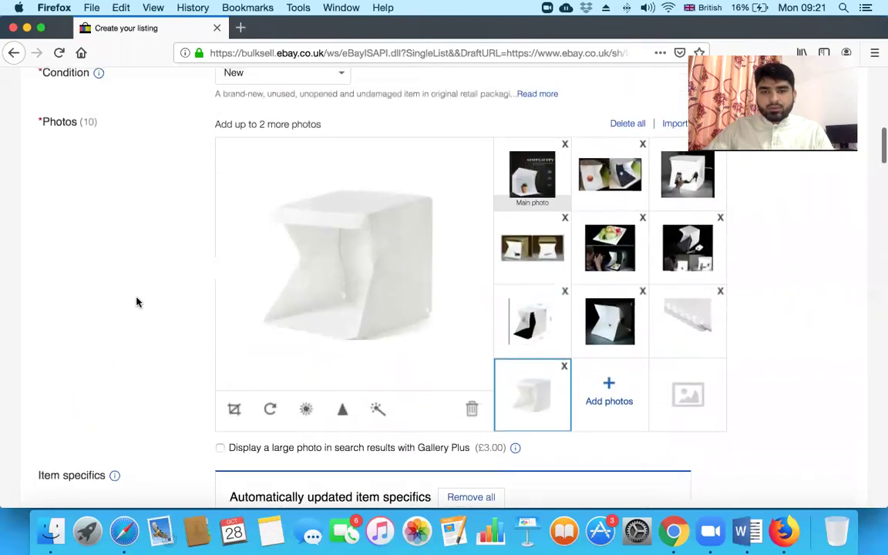
{"action": "scroll", "coordinate": [136, 302], "scroll_direction": "up", "scroll_amount": 1}
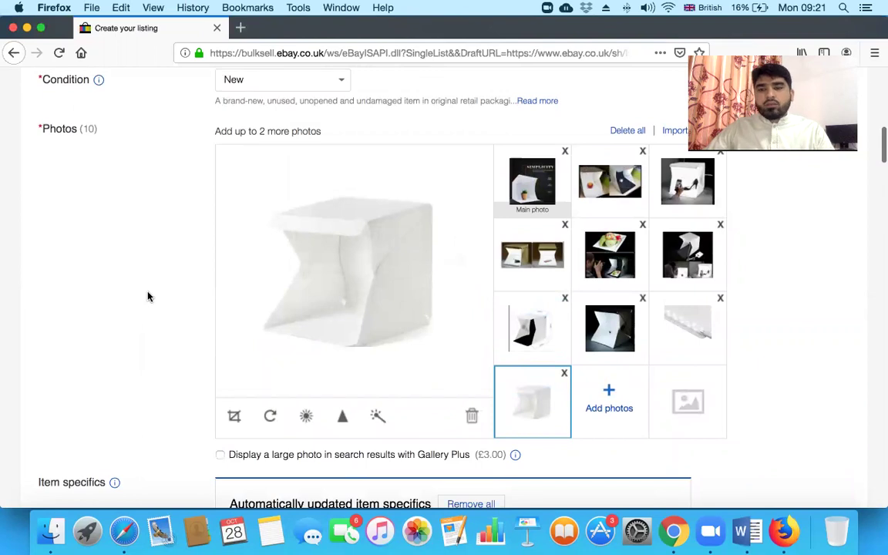